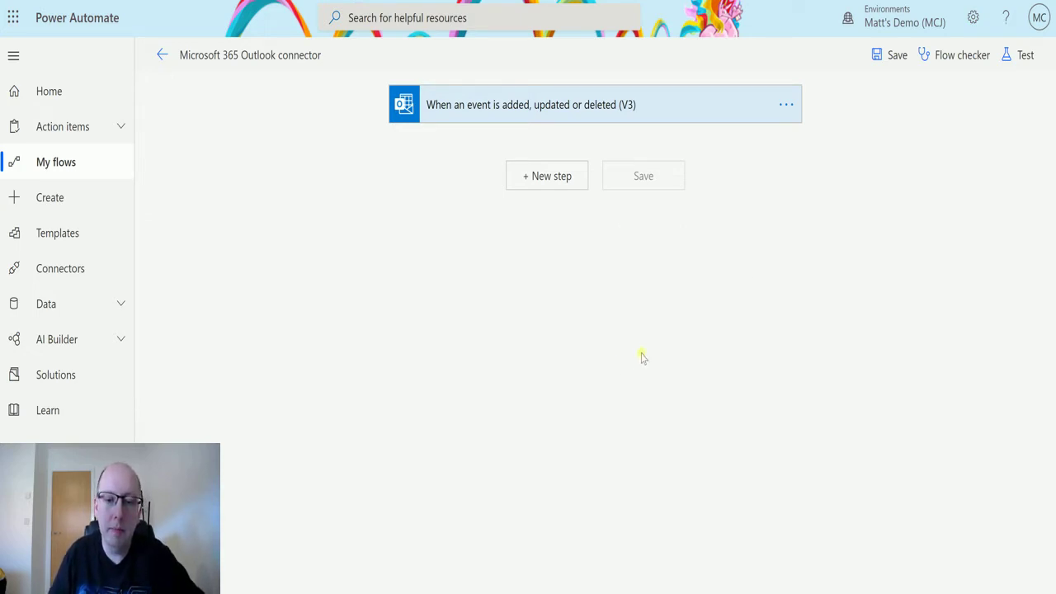
Check the event trigger's calendar and add the Office 365 Outlook action Get calendar view of events (V3) after it.
{"action": "left_click", "coordinate": [612, 104]}
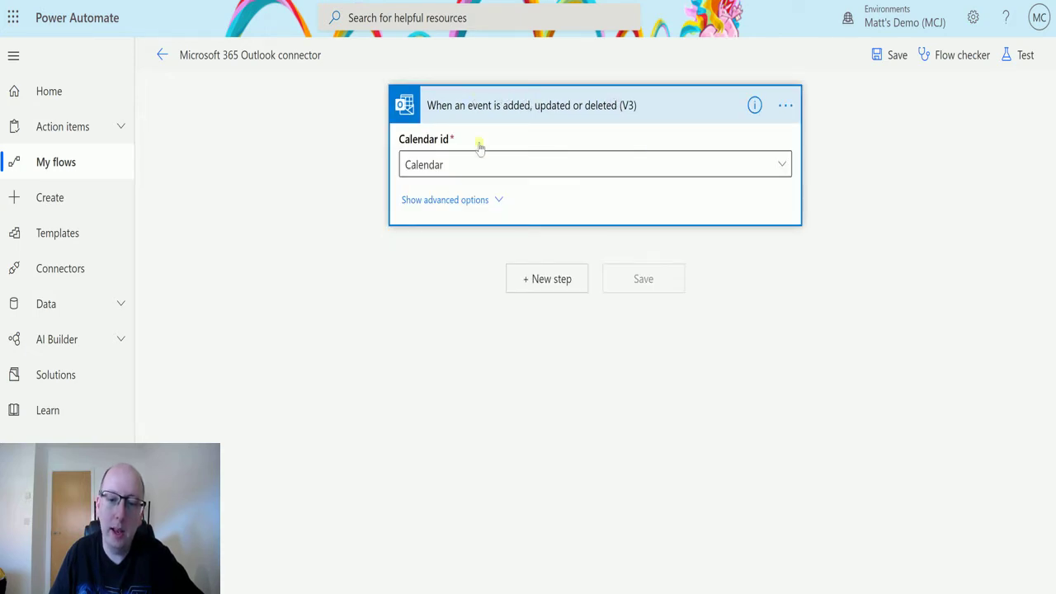
{"action": "left_click", "coordinate": [676, 106]}
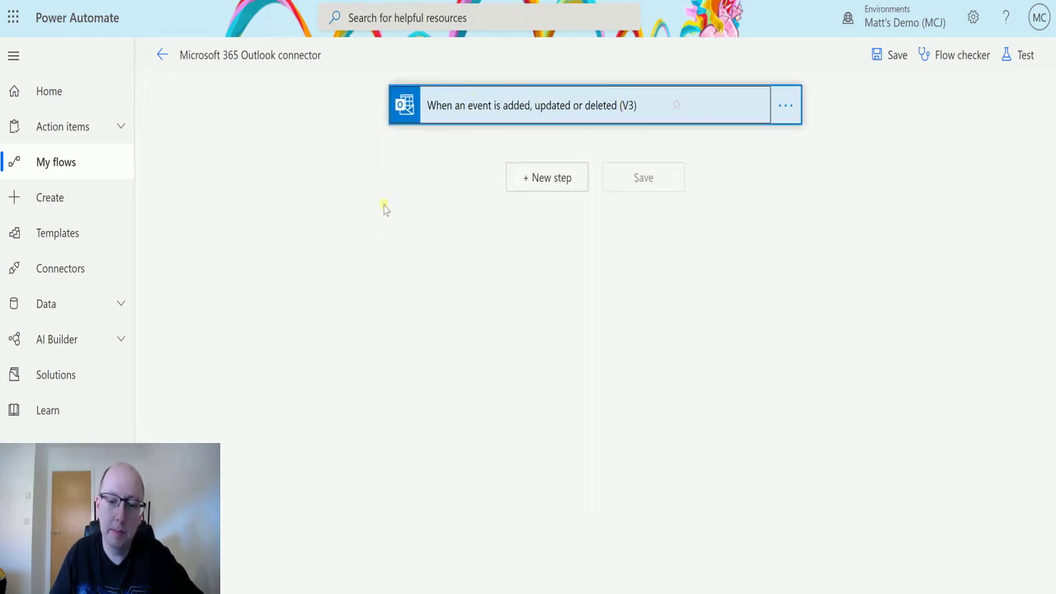
{"action": "left_click", "coordinate": [548, 177]}
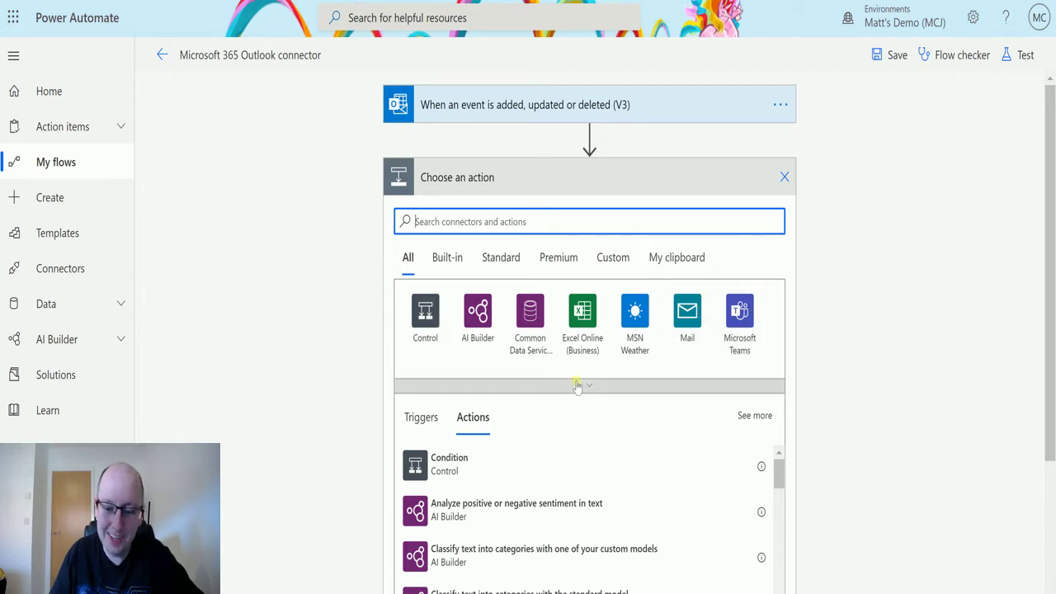
{"action": "left_click", "coordinate": [677, 385]}
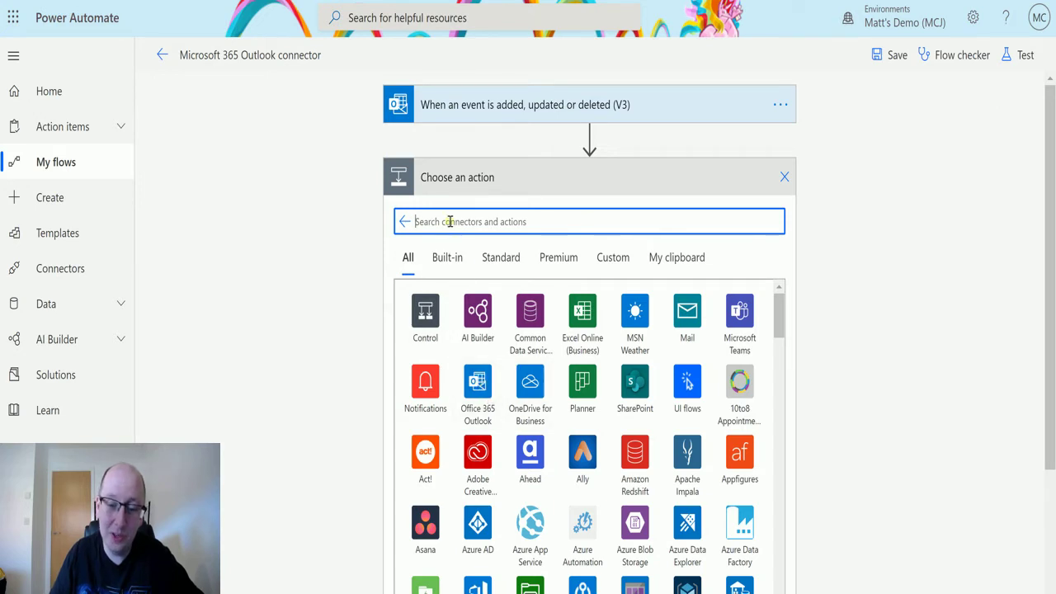
{"action": "left_click", "coordinate": [478, 388]}
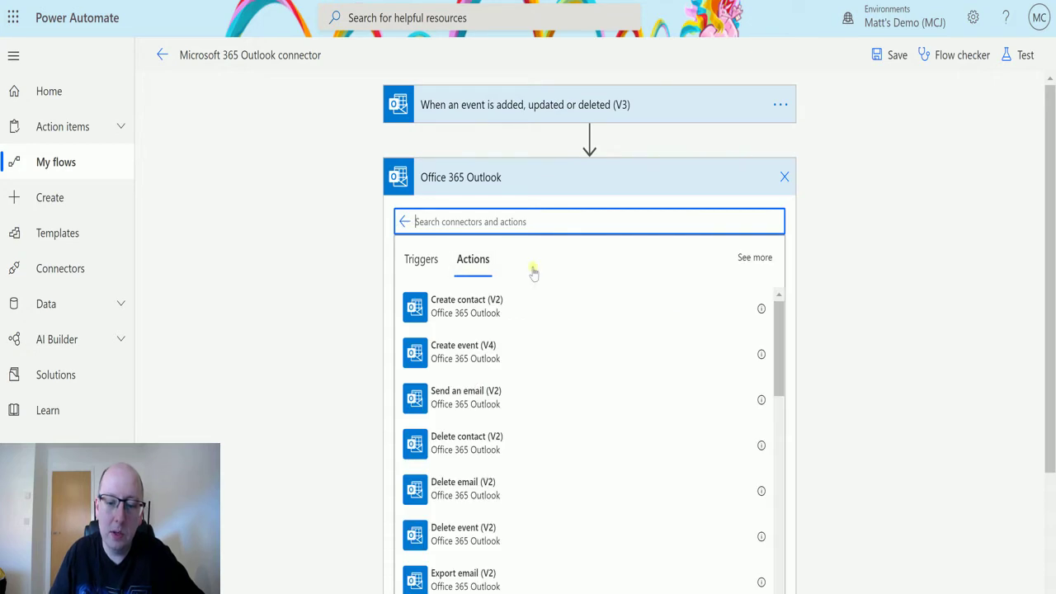
{"action": "scroll", "coordinate": [561, 330], "scroll_direction": "down", "scroll_amount": 3}
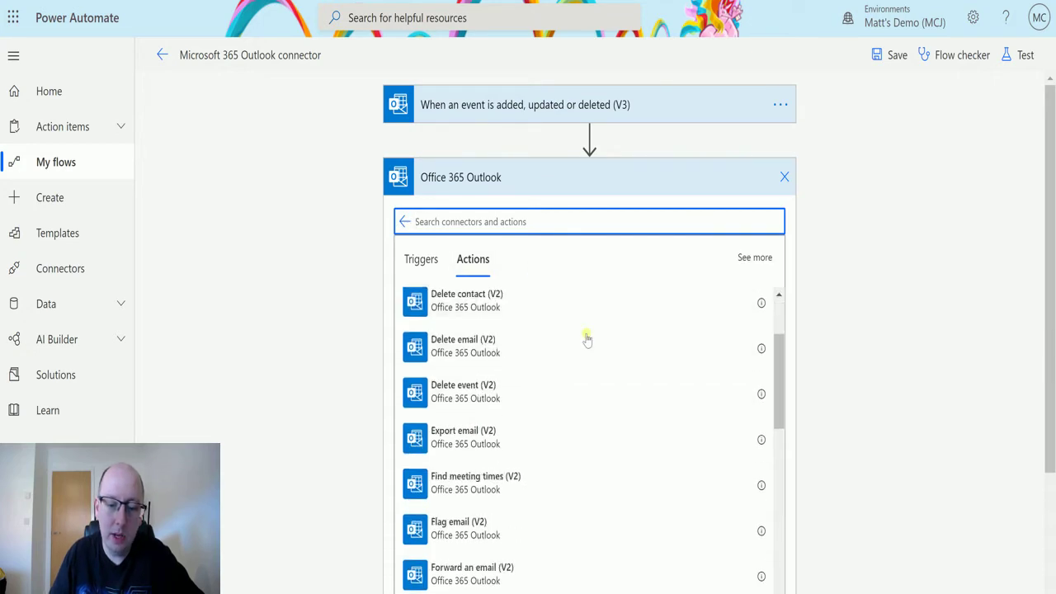
{"action": "scroll", "coordinate": [586, 336], "scroll_direction": "down", "scroll_amount": 3}
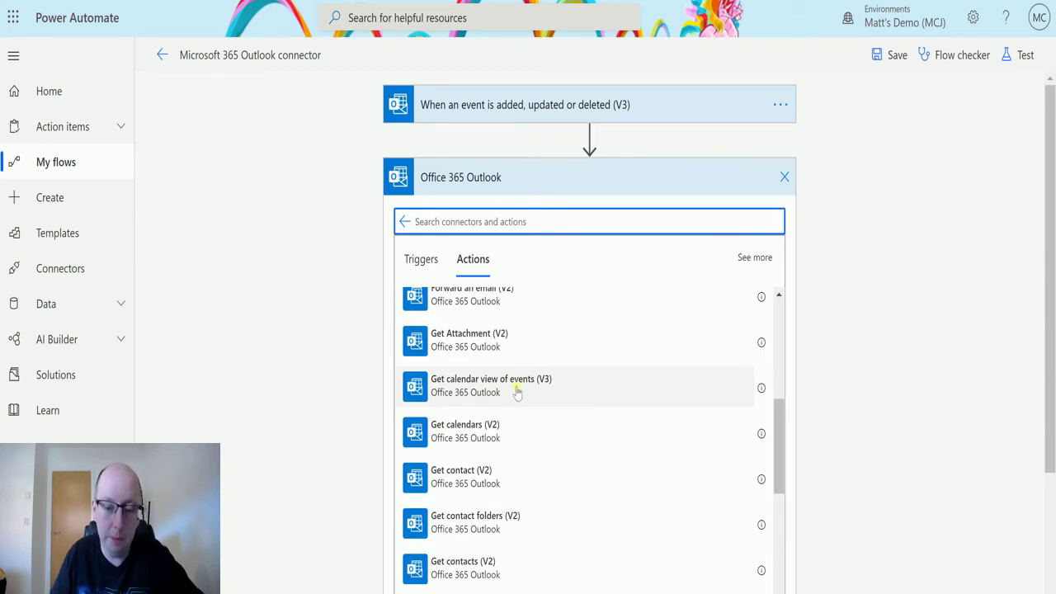
{"action": "left_click", "coordinate": [521, 393]}
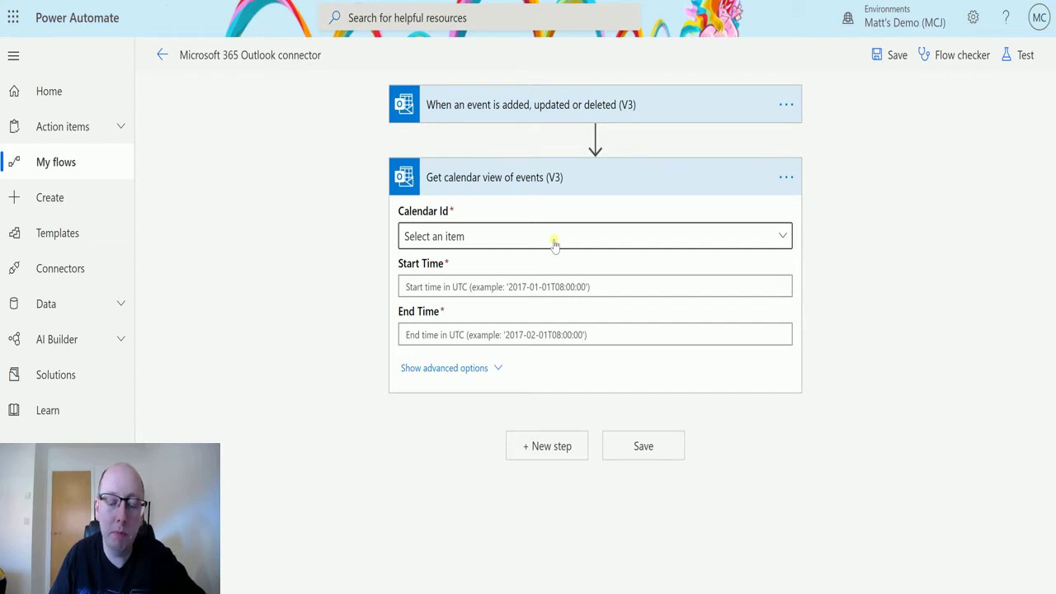
Check the trigger's calendar again and set the Get calendar view of events action's Calendar Id to Calendar.
{"action": "left_click", "coordinate": [554, 241]}
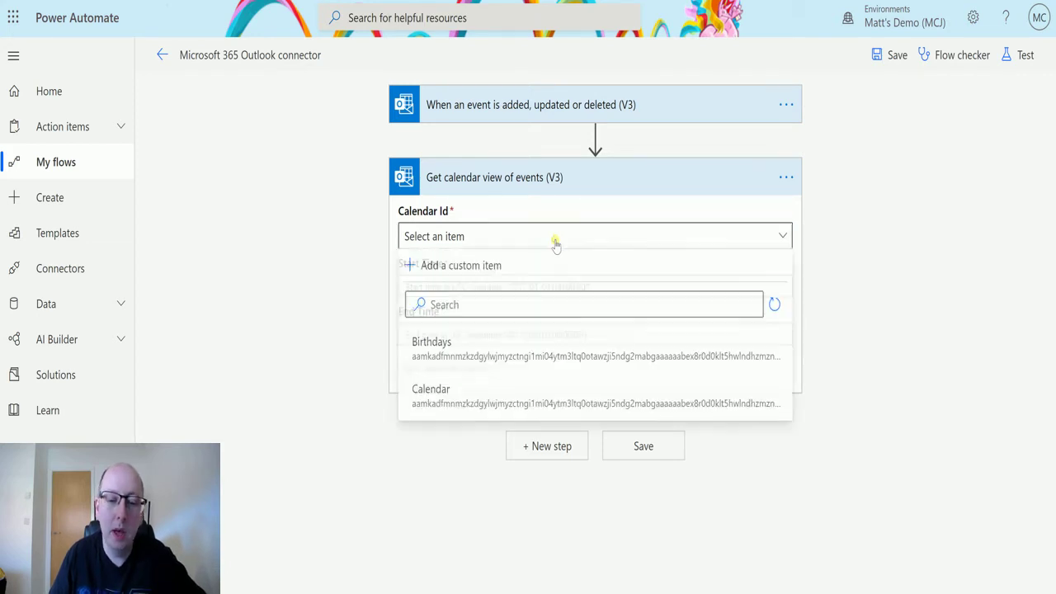
{"action": "left_click", "coordinate": [567, 105]}
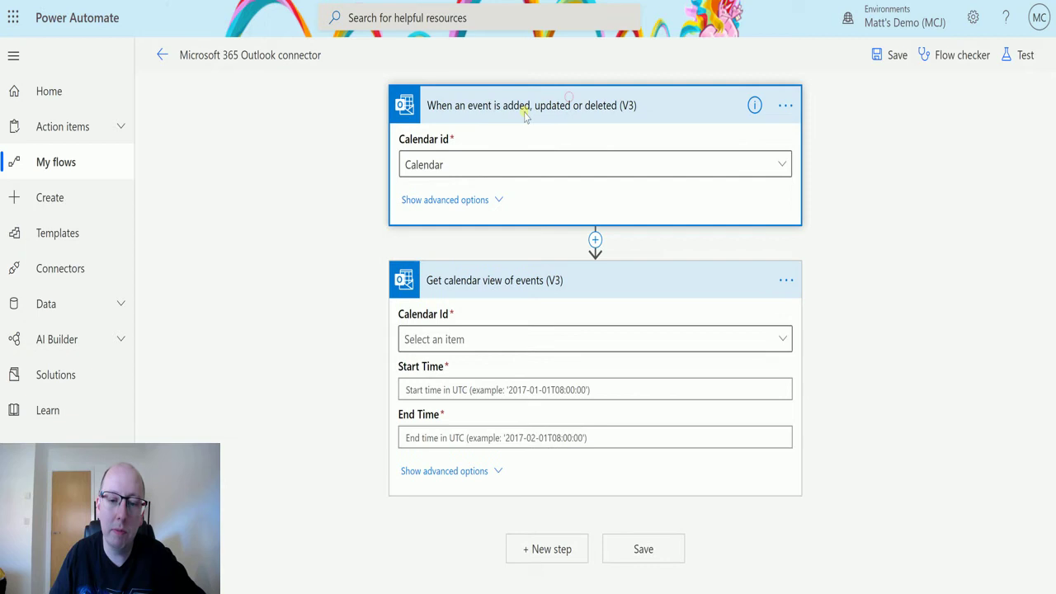
{"action": "left_click", "coordinate": [569, 106]}
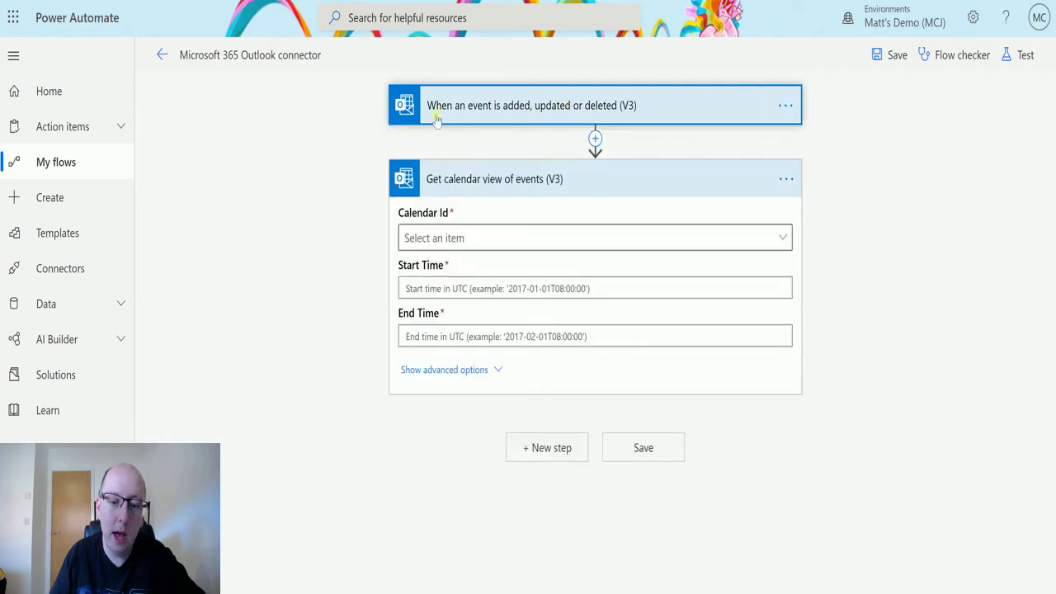
{"action": "left_click", "coordinate": [662, 236]}
{"action": "left_click", "coordinate": [489, 397]}
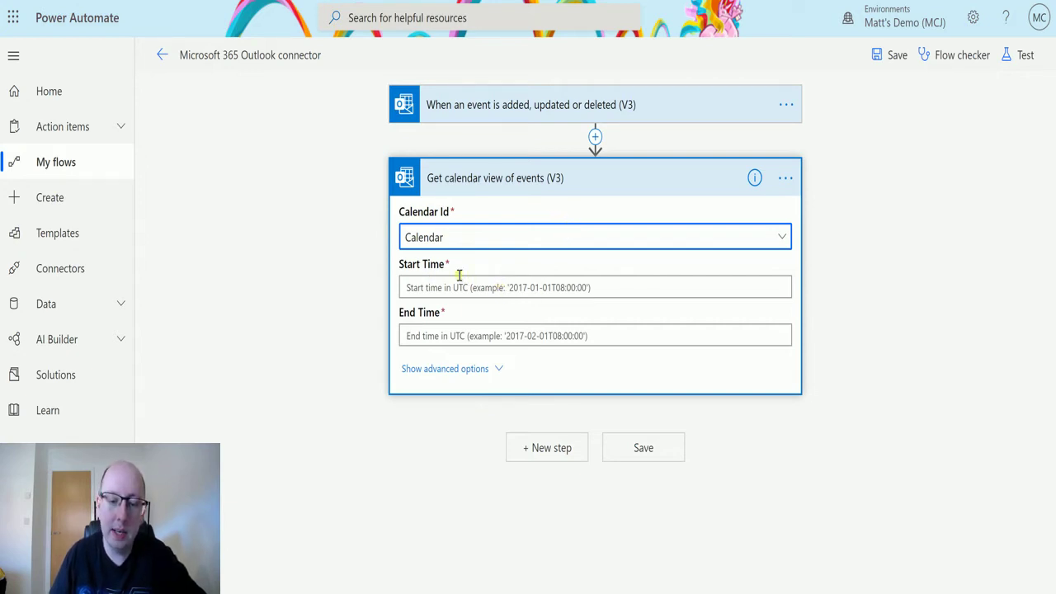
Set the Start Time of the calendar view action to the expression utcnow().
{"action": "left_click", "coordinate": [484, 285]}
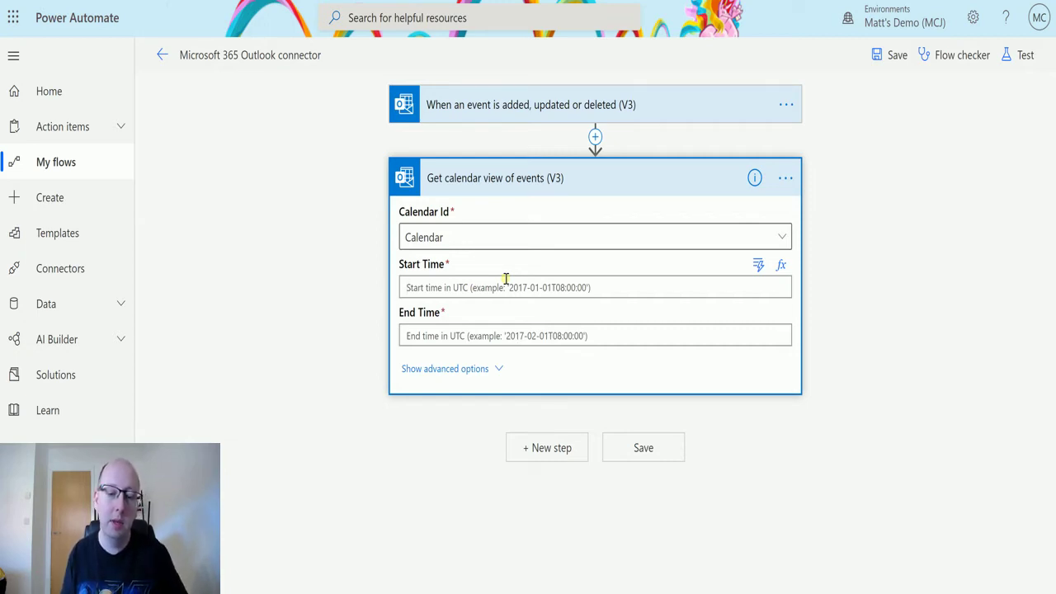
{"action": "left_click", "coordinate": [505, 279]}
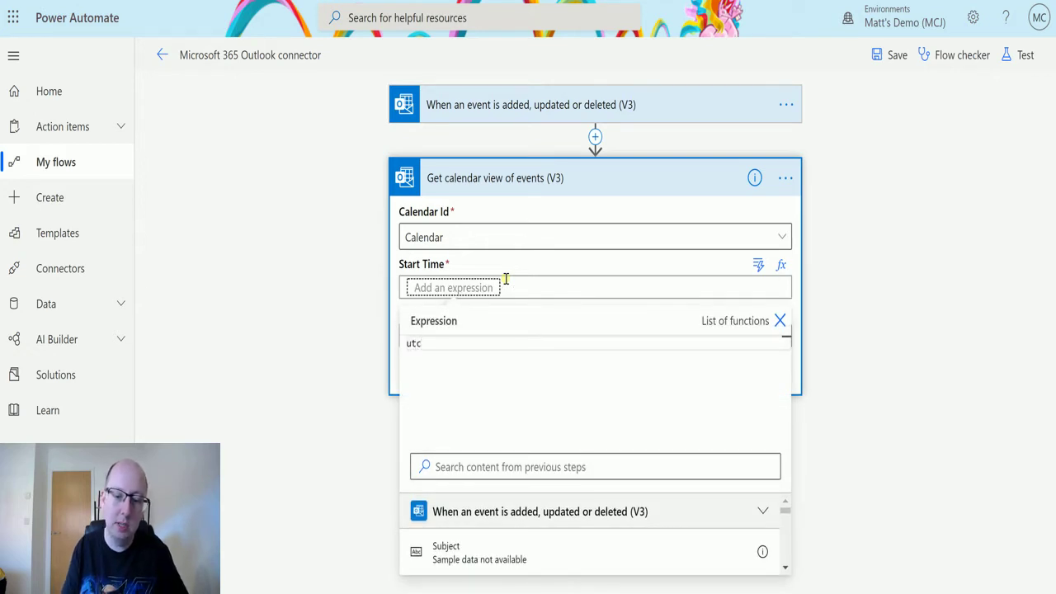
{"action": "type", "text": "utcnow"}
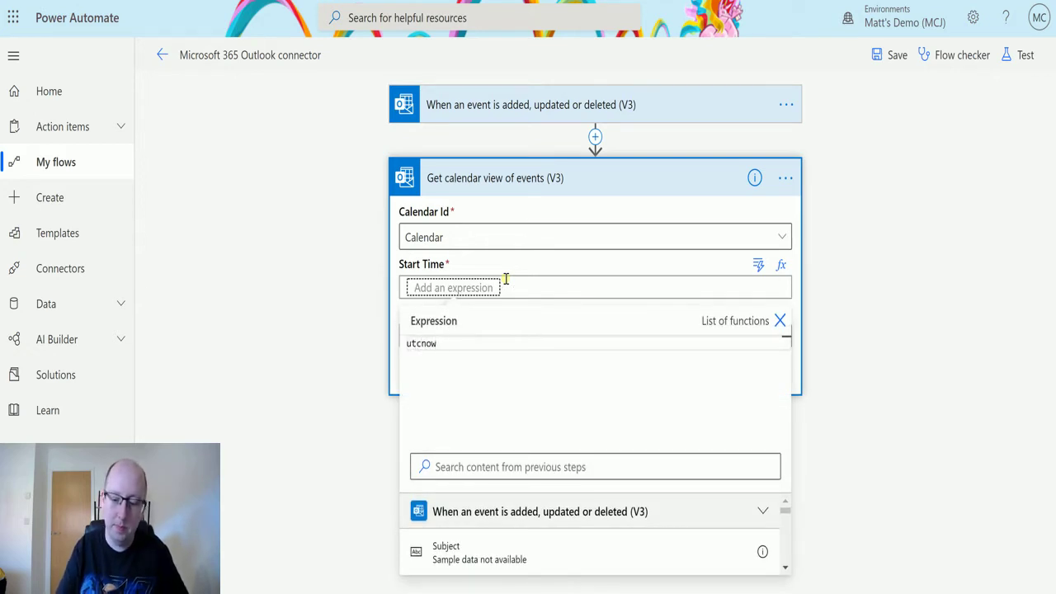
{"action": "type", "text": "()"}
{"action": "key", "text": "Return"}
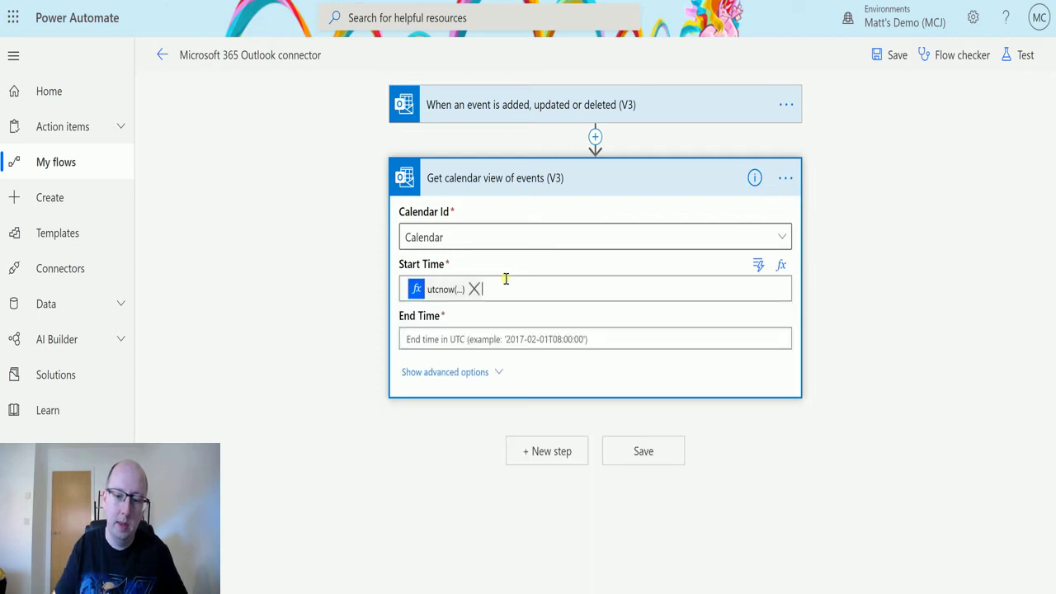
Set the End Time of the calendar view action to the expression adddays(utcnow(),4).
{"action": "left_click", "coordinate": [552, 339]}
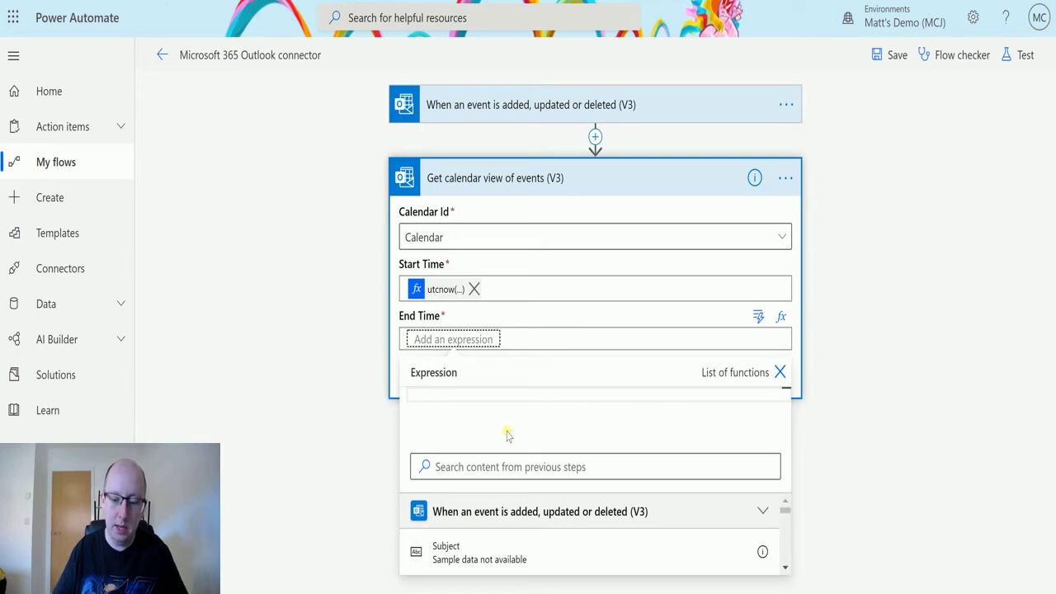
{"action": "type", "text": "addday"}
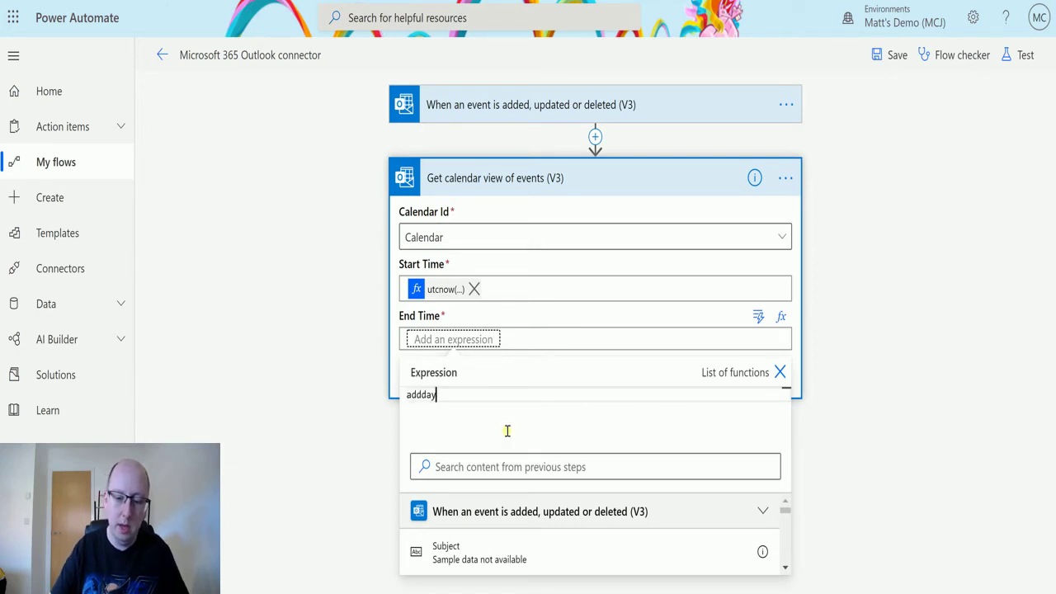
{"action": "type", "text": "s("}
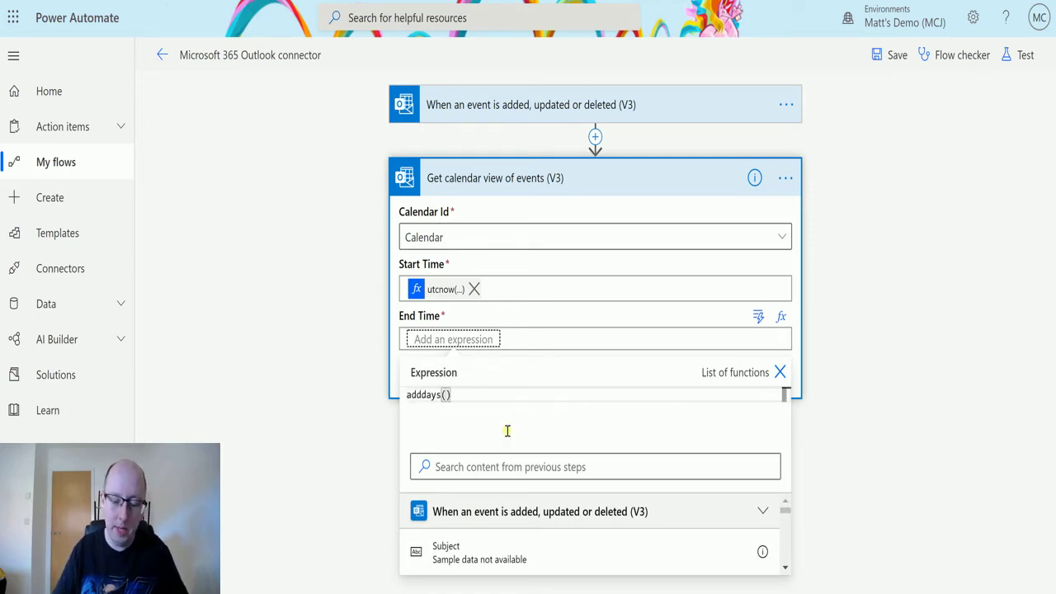
{"action": "type", "text": "utcnow()"}
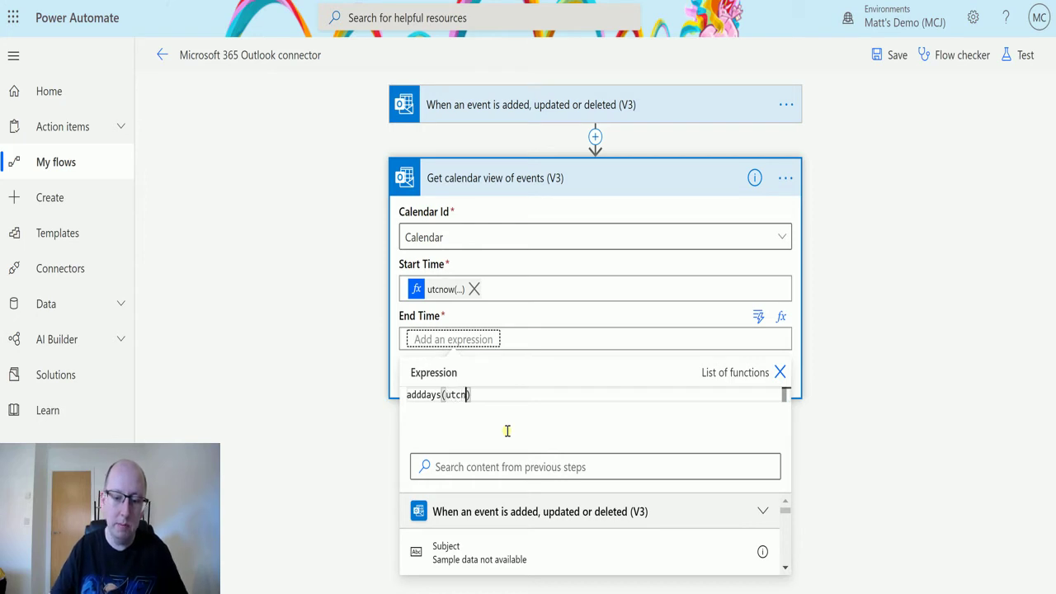
{"action": "type", "text": ",4"}
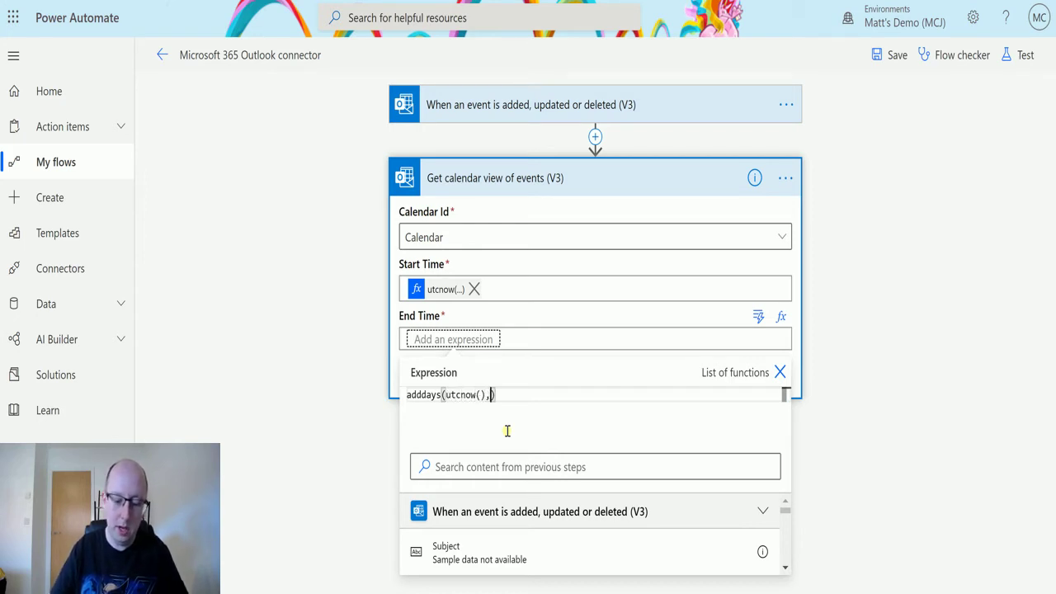
{"action": "key", "text": "Return"}
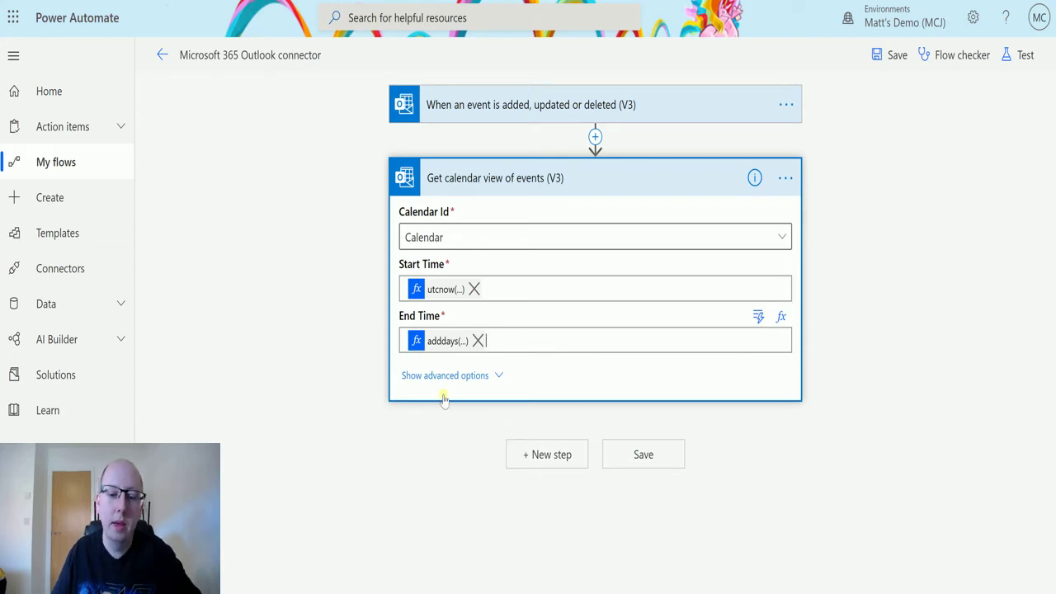
Examine the advanced options of the calendar view action, from Filter Query to Search, and collapse the action.
{"action": "left_click", "coordinate": [483, 378]}
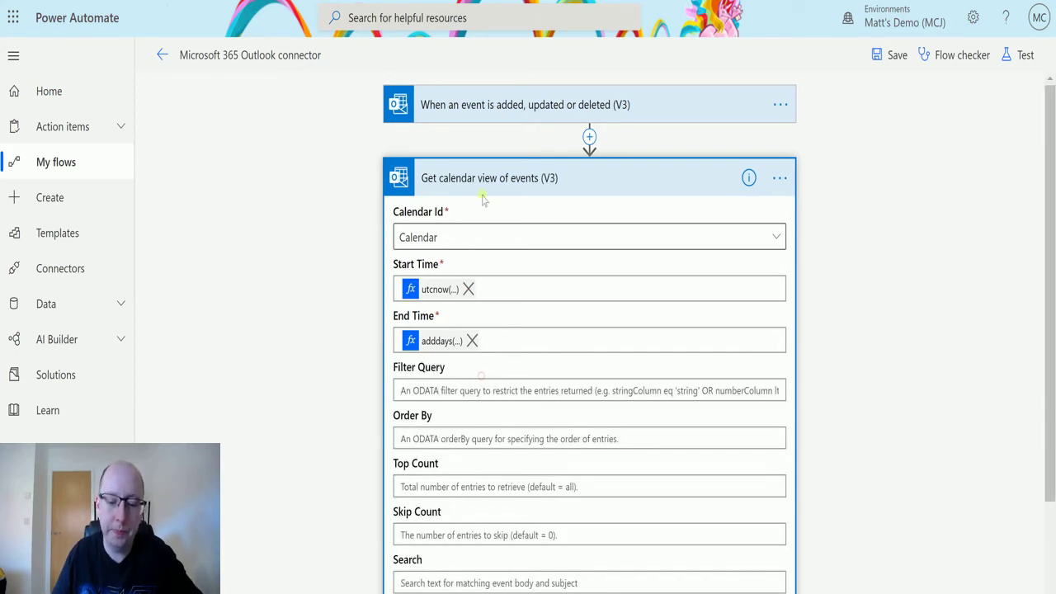
{"action": "scroll", "coordinate": [606, 207], "scroll_direction": "down", "scroll_amount": 1}
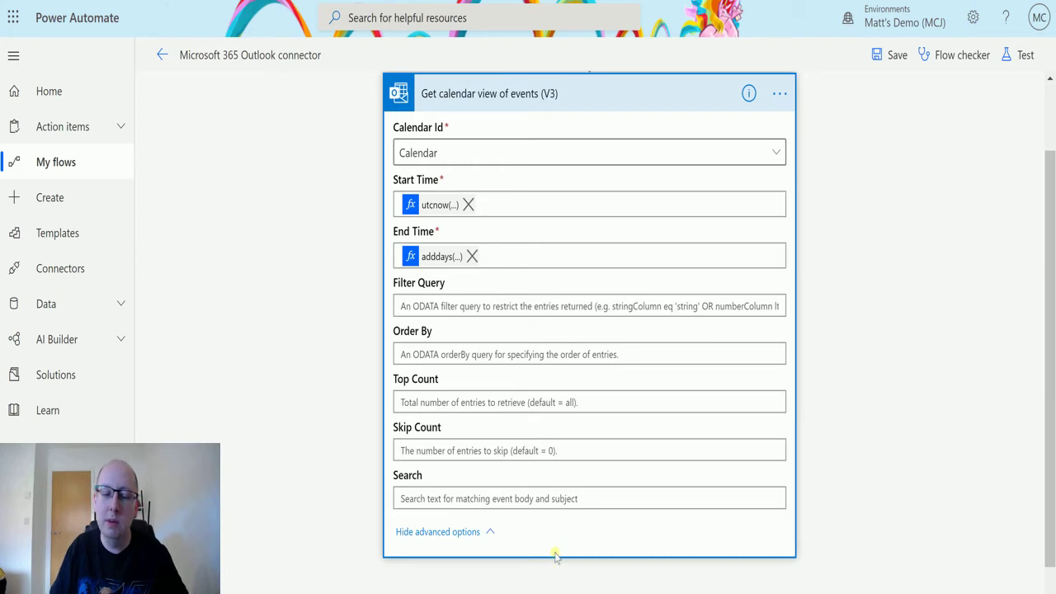
{"action": "left_click", "coordinate": [696, 97]}
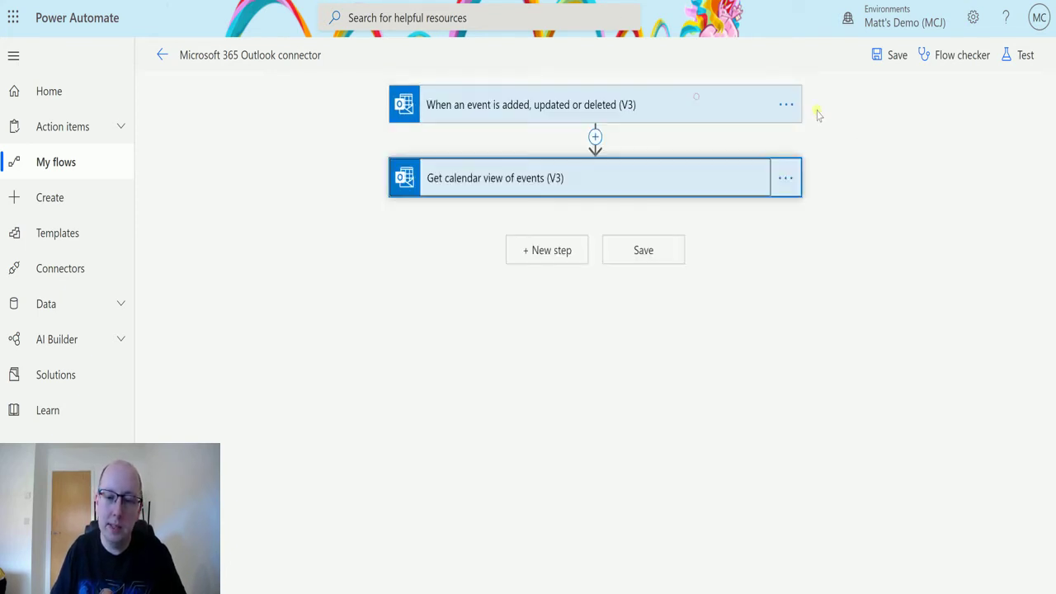
Save the flow and start a test in which the trigger action is performed manually.
{"action": "left_click", "coordinate": [1023, 54]}
{"action": "left_click", "coordinate": [868, 96]}
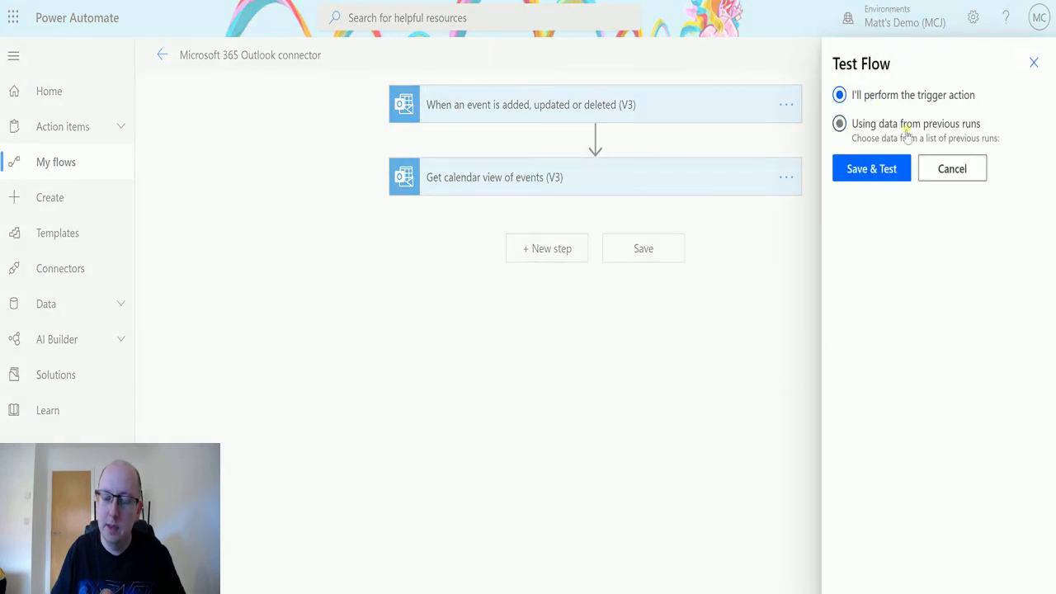
{"action": "left_click", "coordinate": [891, 168]}
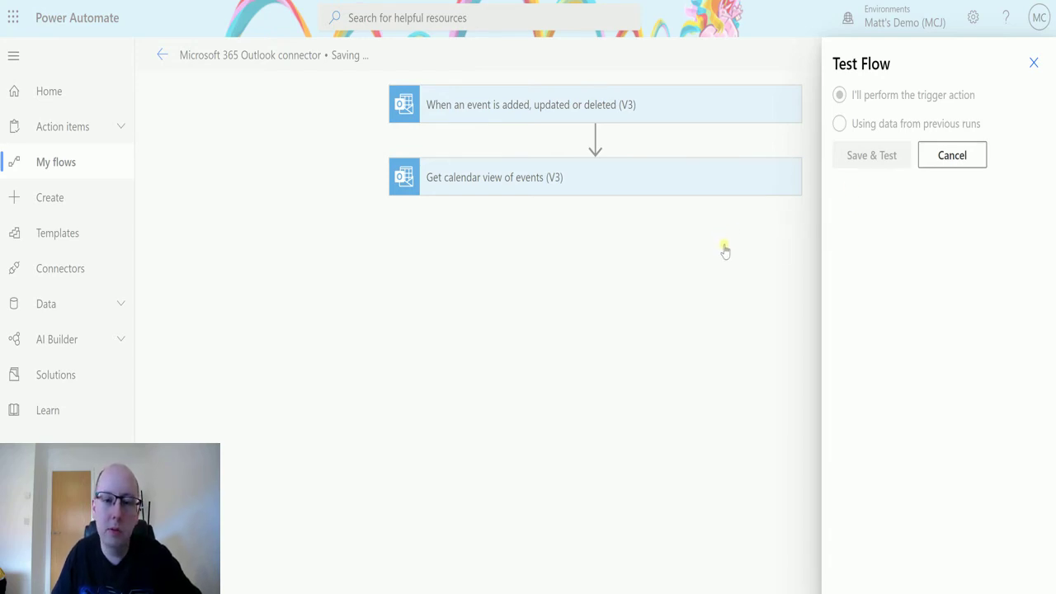
Switch to the Outlook calendar and create an event titled "Event to trigger a flow" on 5 August 2020.
{"action": "key", "text": "ctrl+Tab"}
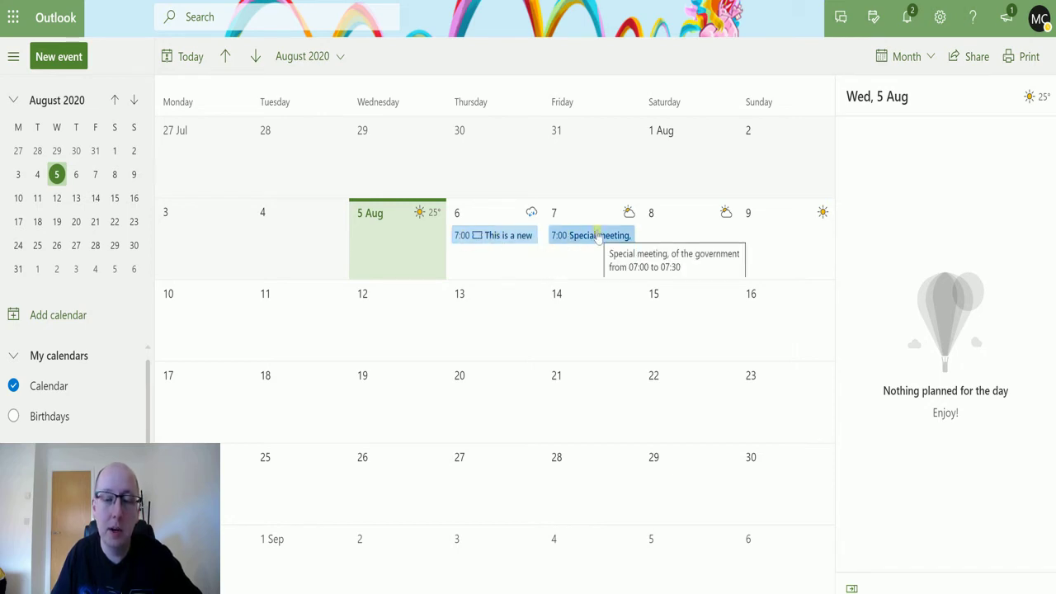
{"action": "left_click", "coordinate": [380, 236]}
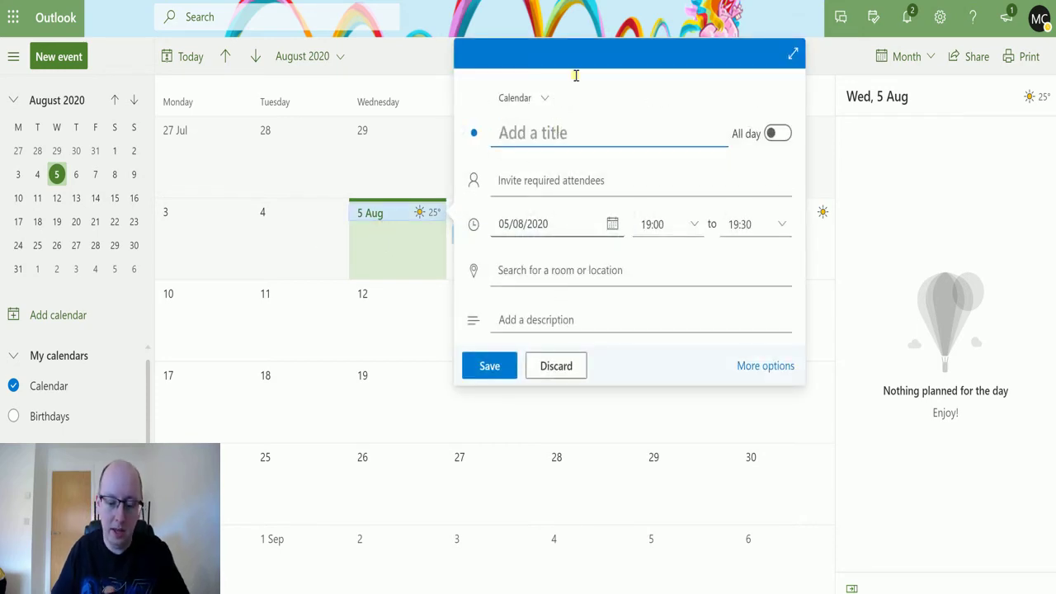
{"action": "type", "text": "V"}
{"action": "key", "text": "BackSpace"}
{"action": "type", "text": "Ev"}
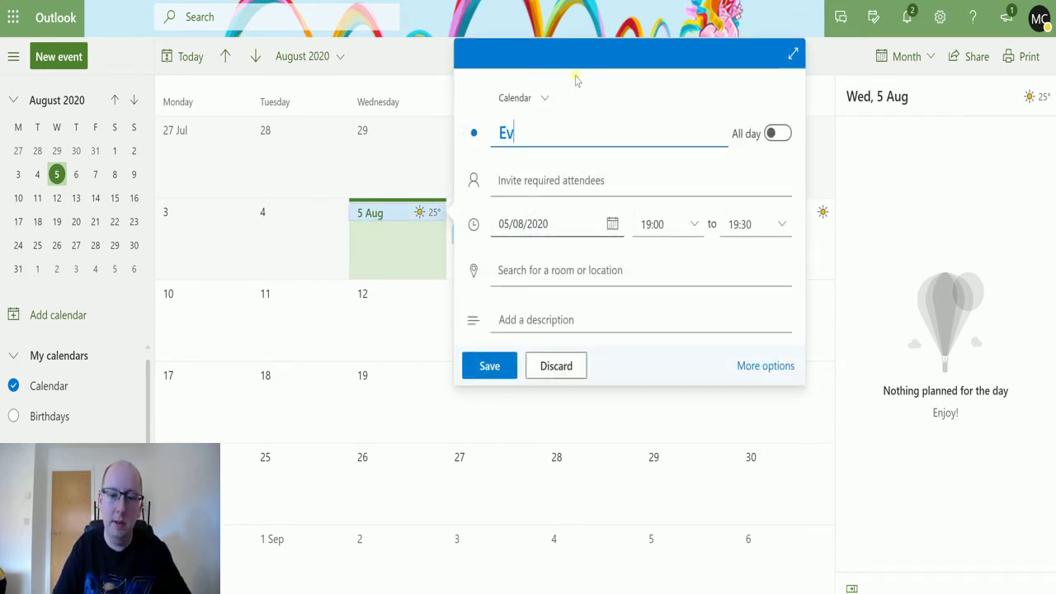
{"action": "type", "text": "ent to trigger a flow"}
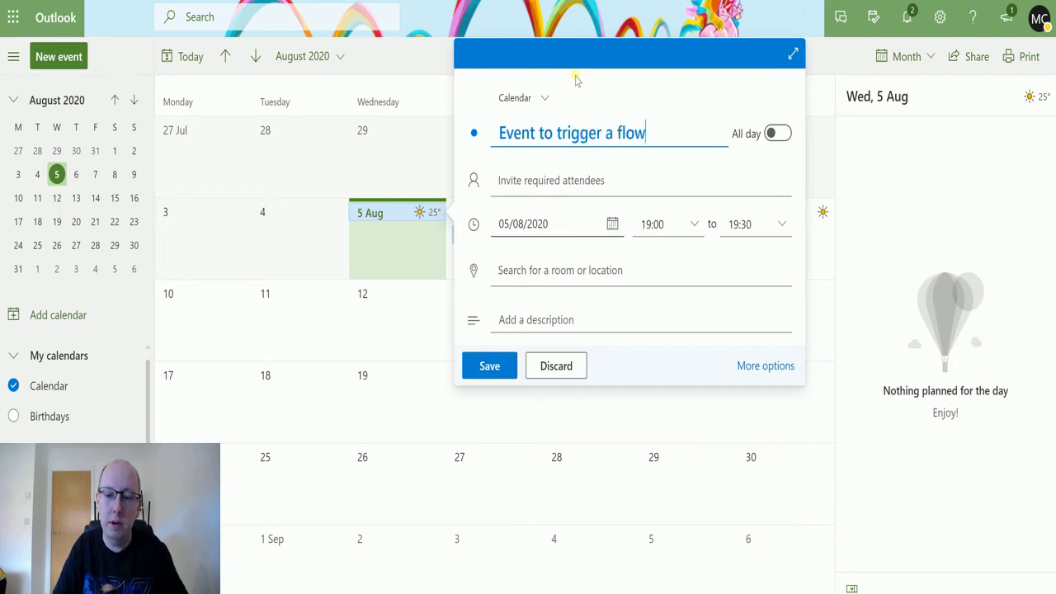
{"action": "left_click", "coordinate": [496, 368]}
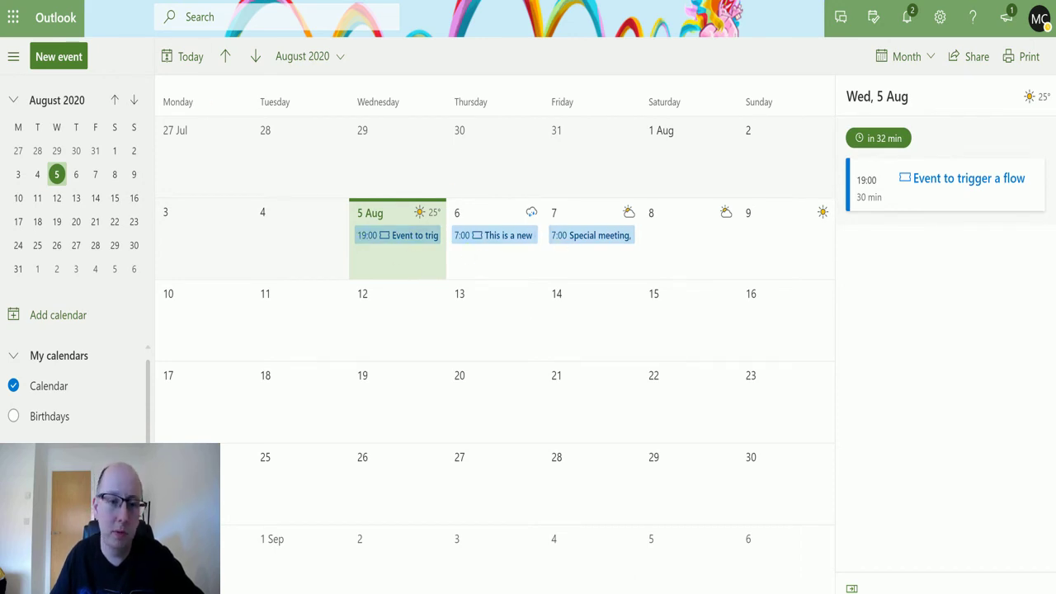
Return to Power Automate and open the most recent run from the flow's run history.
{"action": "key", "text": "alt+Tab"}
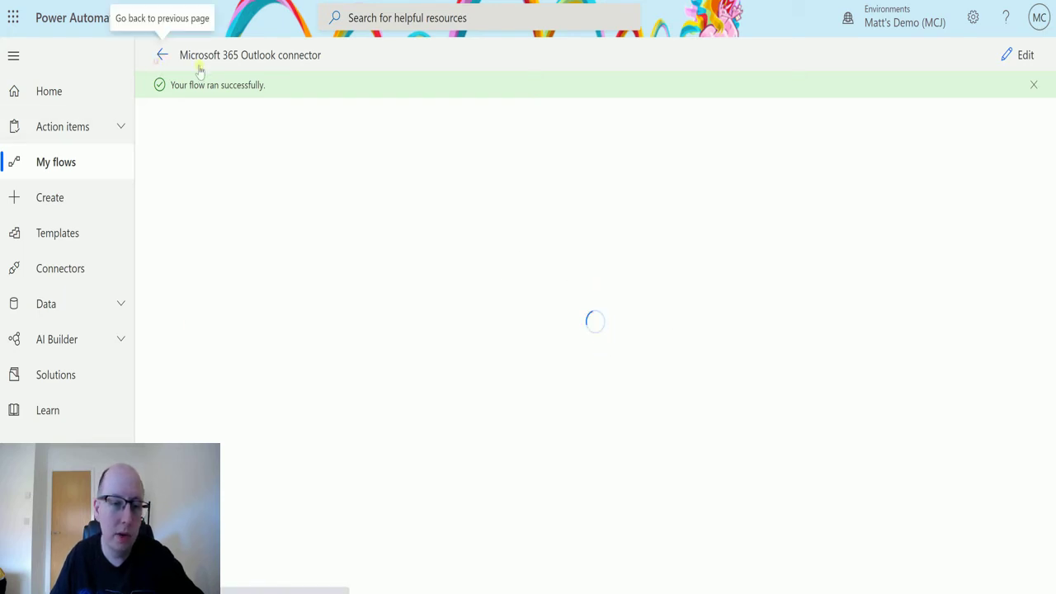
{"action": "left_click", "coordinate": [161, 54]}
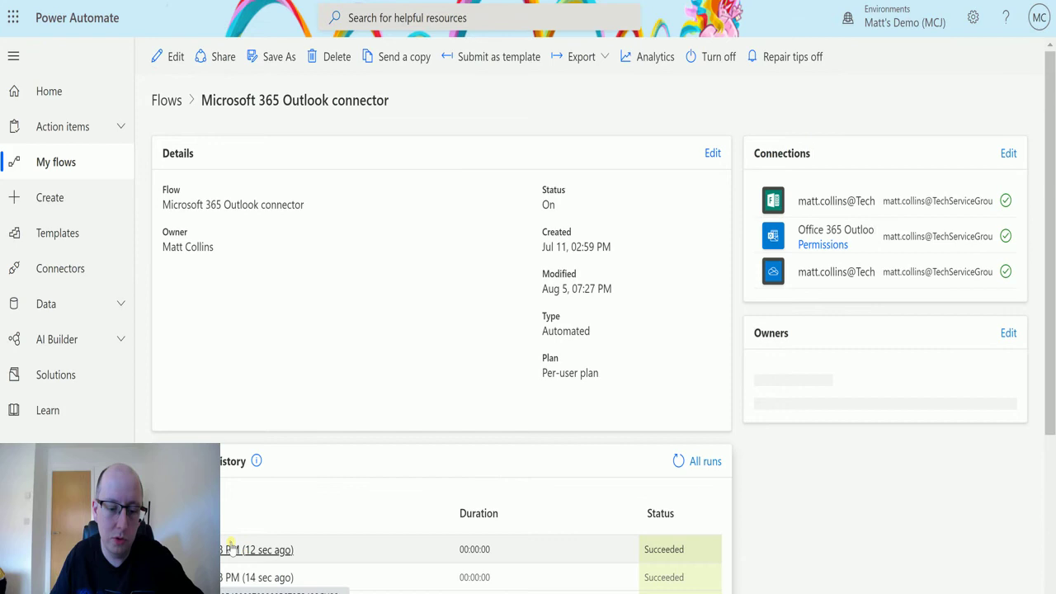
{"action": "left_click", "coordinate": [248, 548]}
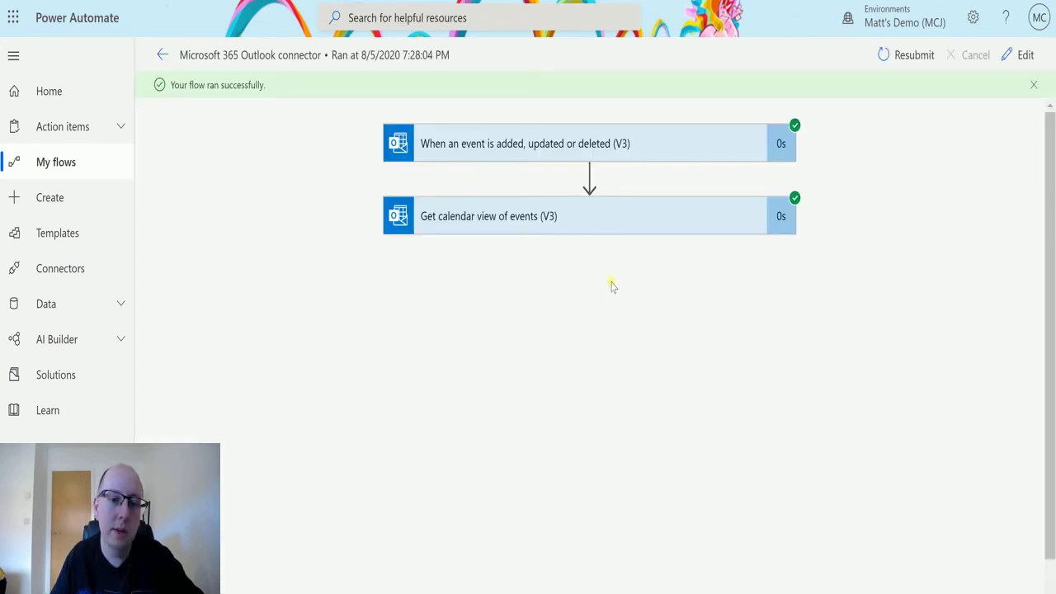
Examine the inputs and the returned event data of the Get calendar view of events action in the run details.
{"action": "left_click", "coordinate": [649, 213]}
{"action": "scroll", "coordinate": [814, 261], "scroll_direction": "down", "scroll_amount": 4}
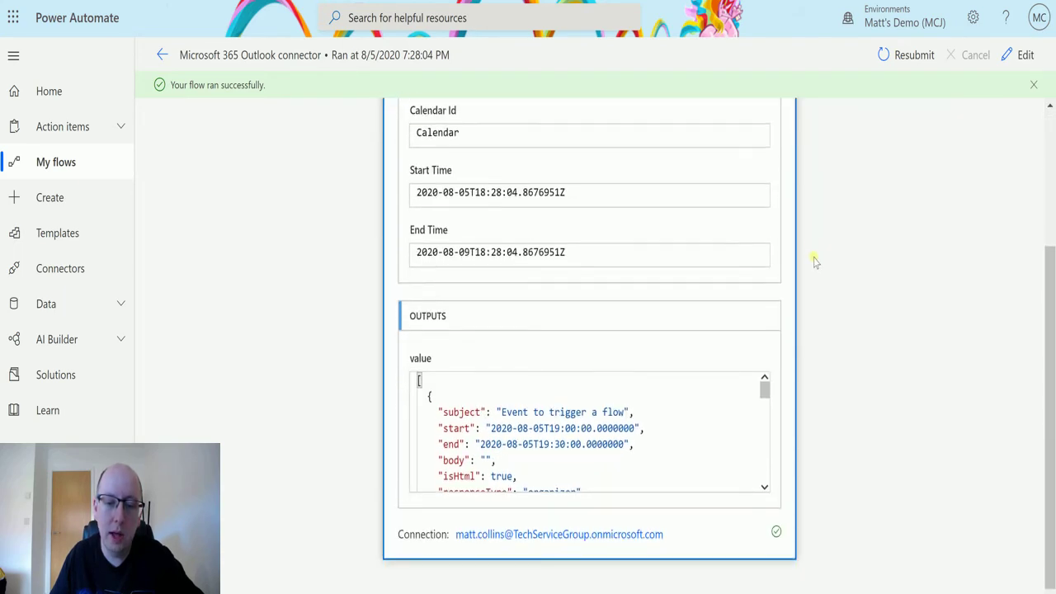
{"action": "scroll", "coordinate": [783, 254], "scroll_direction": "up", "scroll_amount": 1}
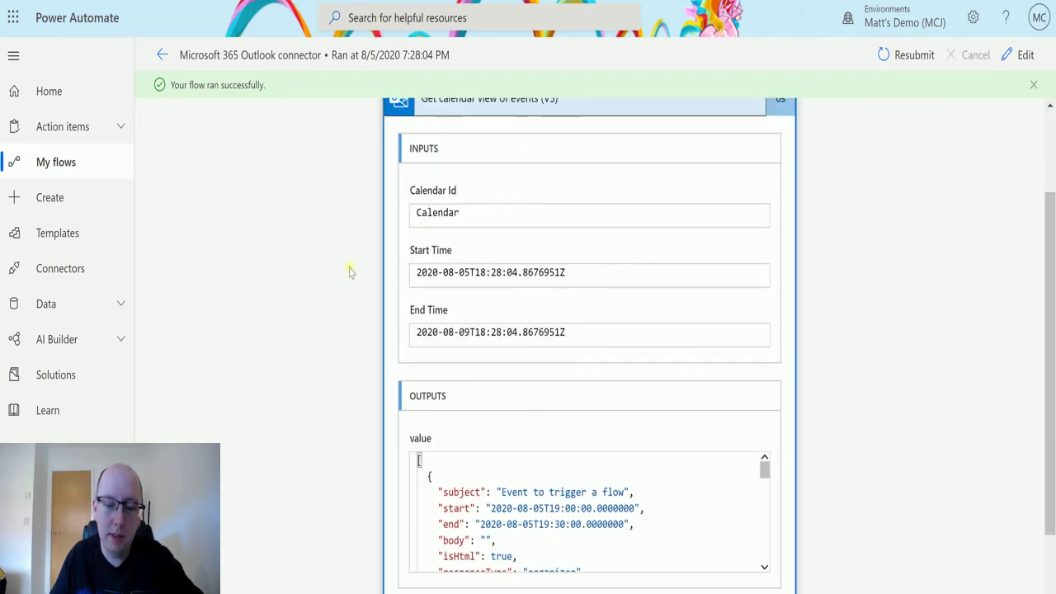
{"action": "scroll", "coordinate": [740, 276], "scroll_direction": "down", "scroll_amount": 2}
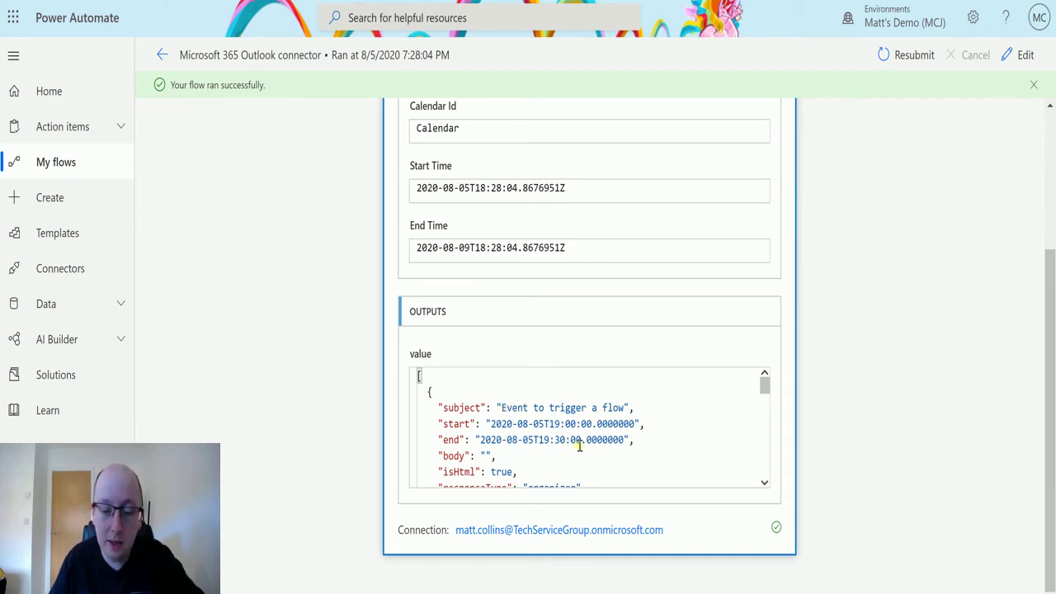
{"action": "left_click_drag", "start_coordinate": [766, 382], "coordinate": [766, 390]}
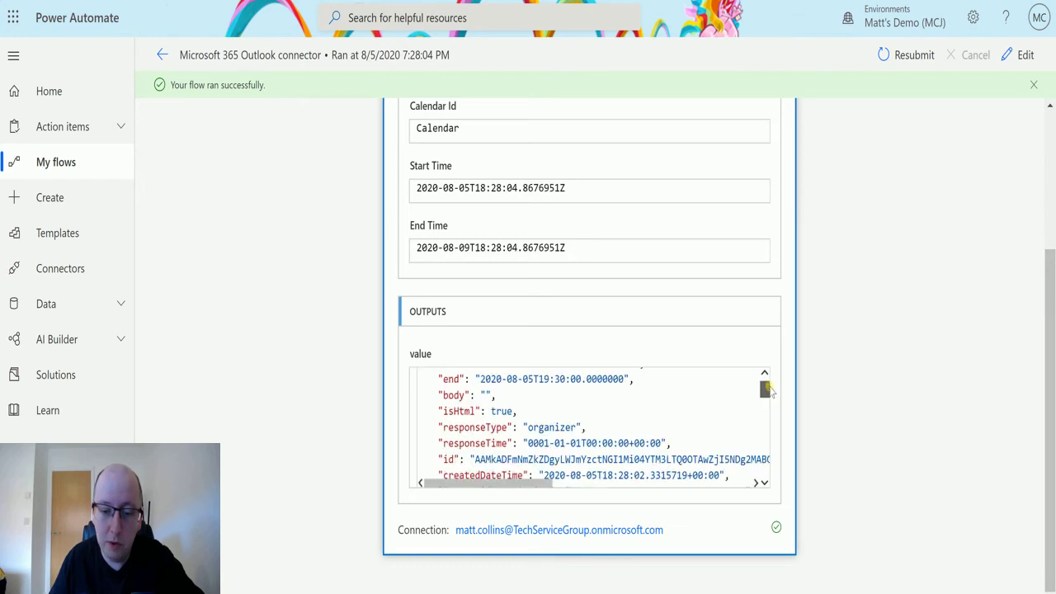
{"action": "scroll", "coordinate": [759, 391], "scroll_direction": "up", "scroll_amount": 2}
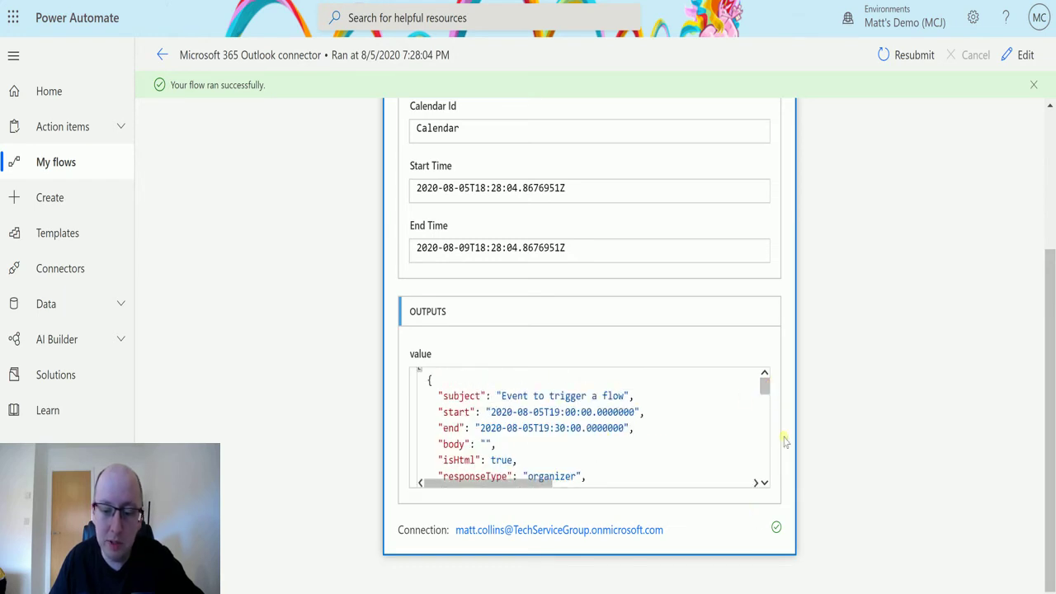
{"action": "left_click_drag", "start_coordinate": [766, 390], "coordinate": [767, 401]}
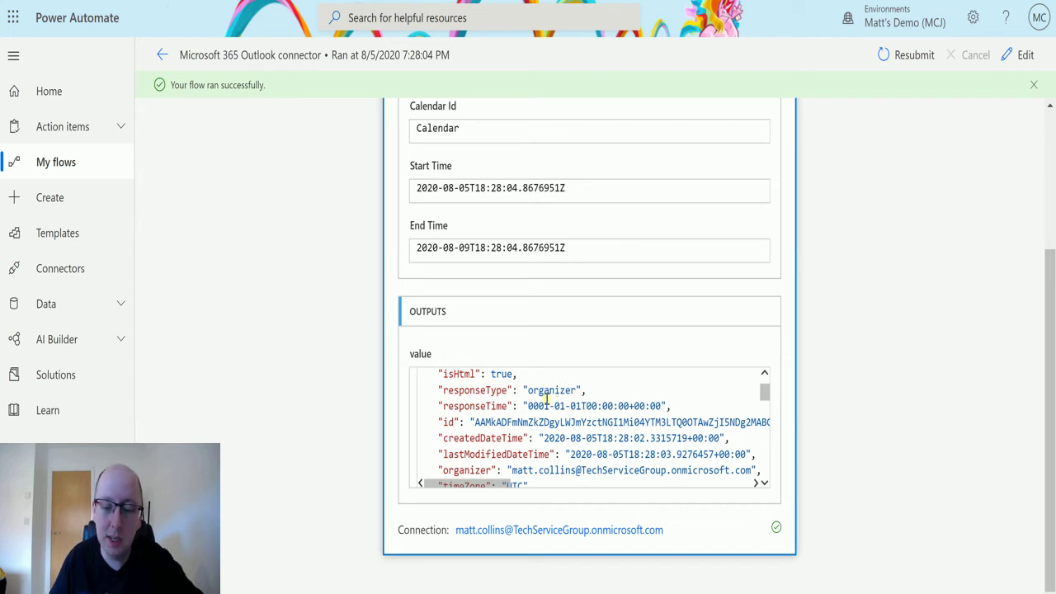
{"action": "scroll", "coordinate": [543, 424], "scroll_direction": "down", "scroll_amount": 3}
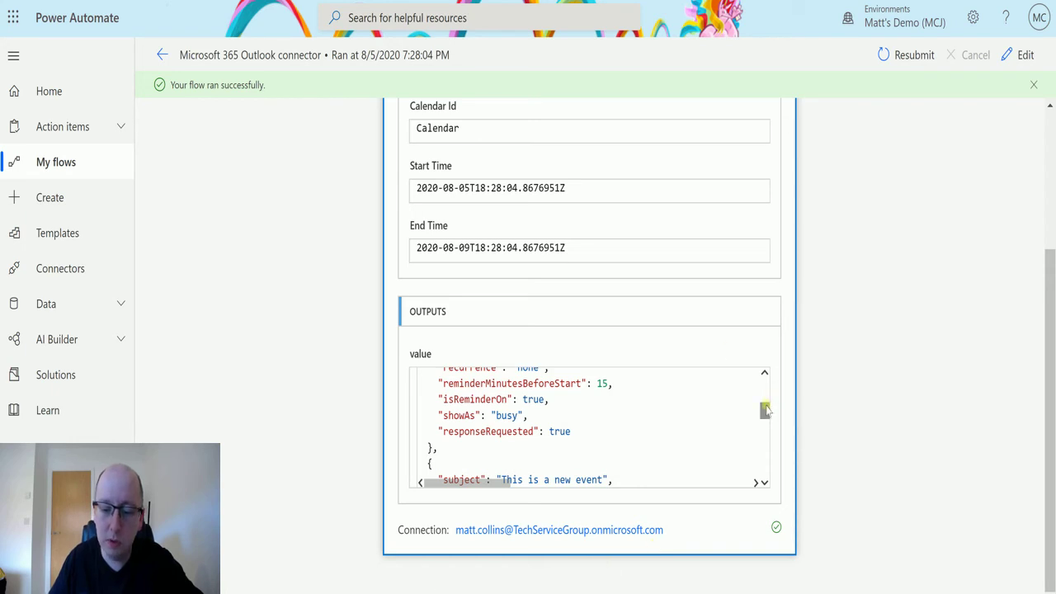
{"action": "left_click_drag", "start_coordinate": [765, 411], "coordinate": [774, 450]}
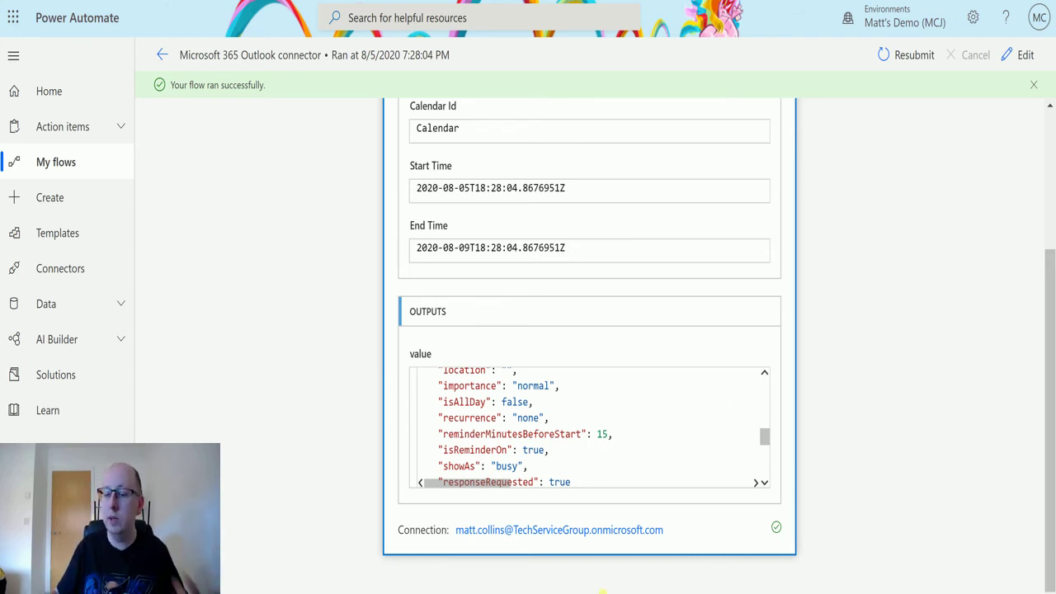
Reopen the flow for editing and add a Create HTML table data operation after the calendar view action.
{"action": "left_click", "coordinate": [1035, 57]}
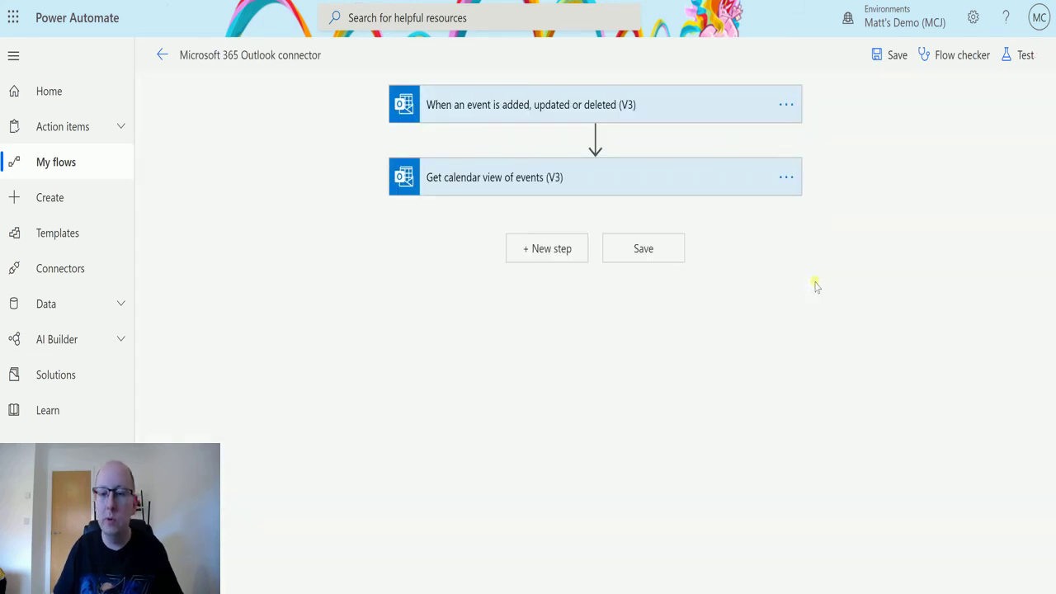
{"action": "left_click", "coordinate": [537, 247]}
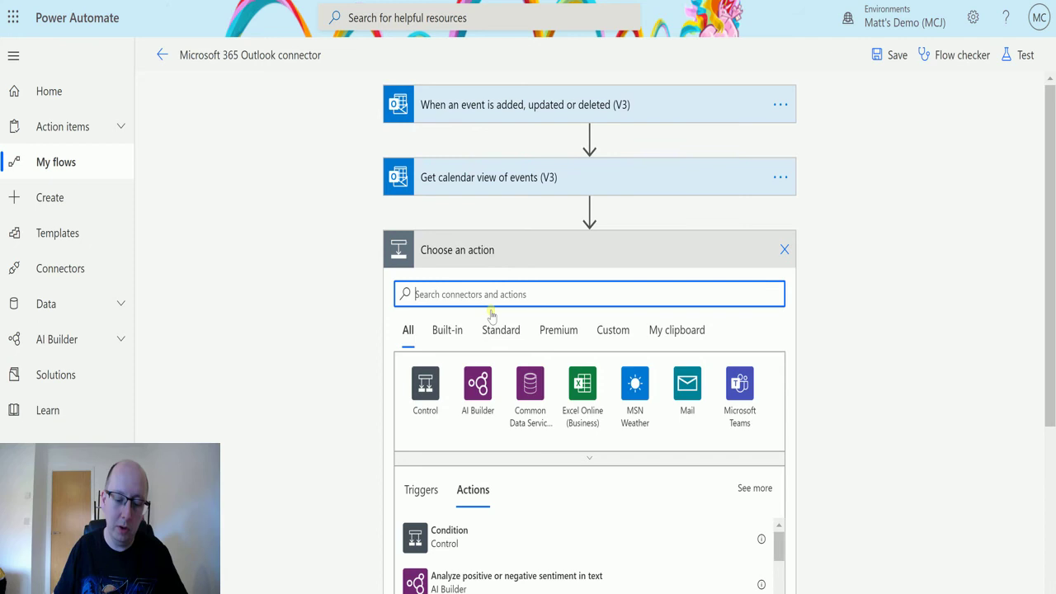
{"action": "type", "text": "html"}
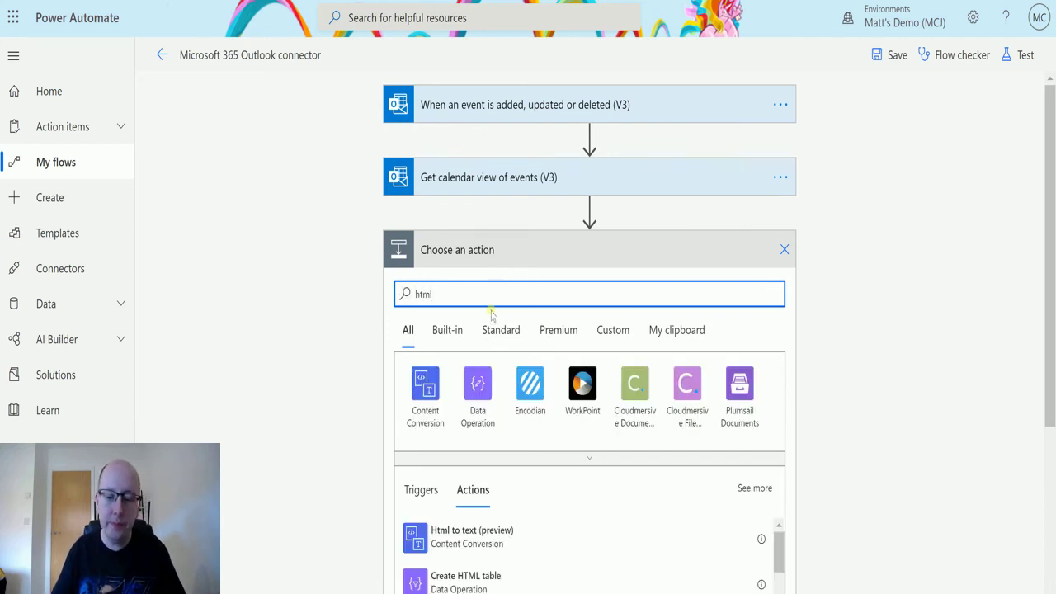
{"action": "left_click", "coordinate": [479, 393]}
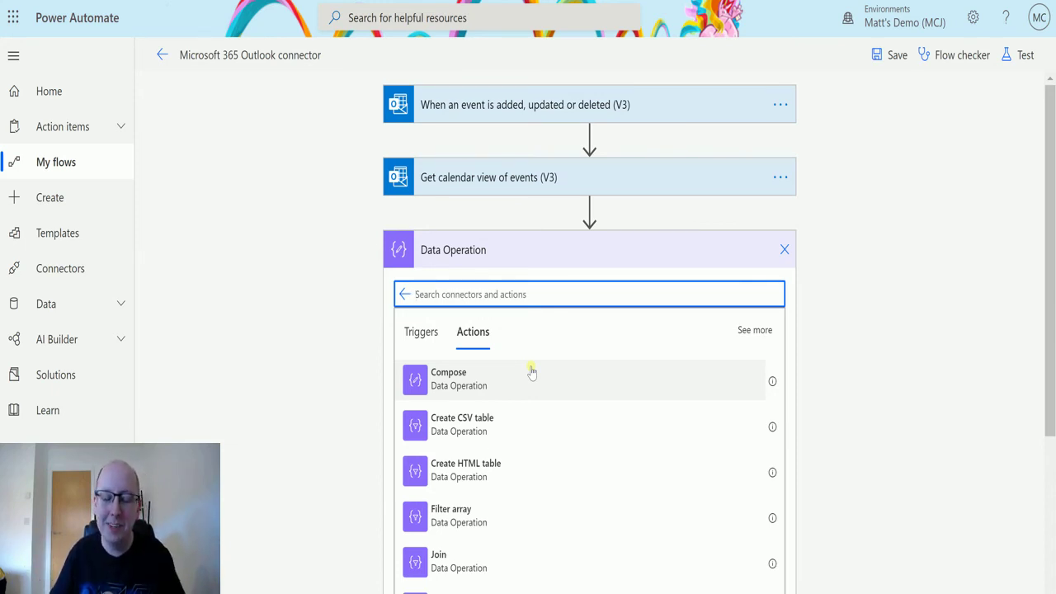
{"action": "left_click", "coordinate": [509, 468]}
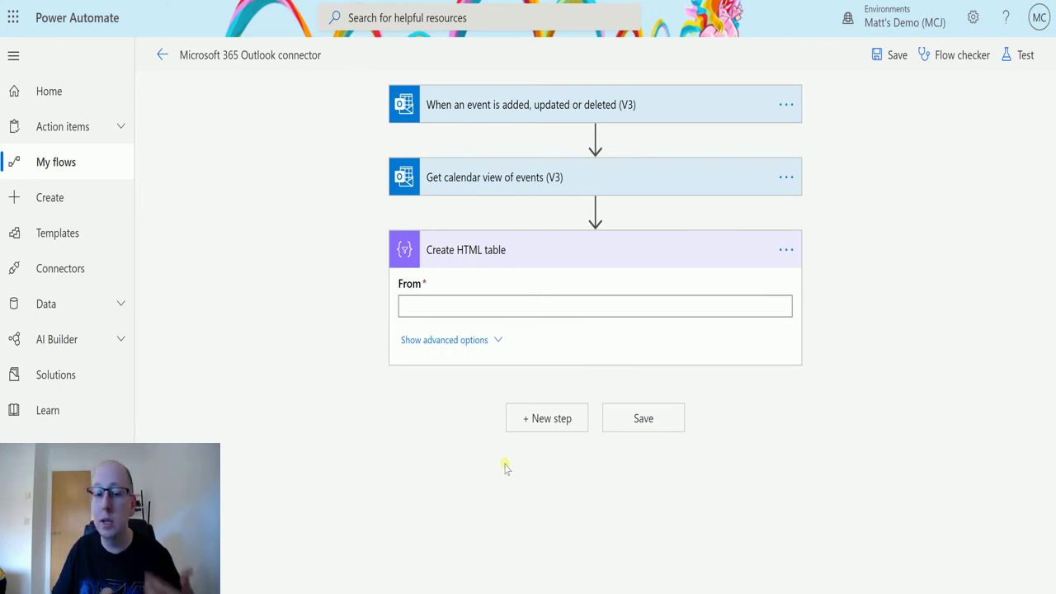
Use the calendar view's value as the HTML table's From source and set its columns to Custom.
{"action": "left_click", "coordinate": [473, 310]}
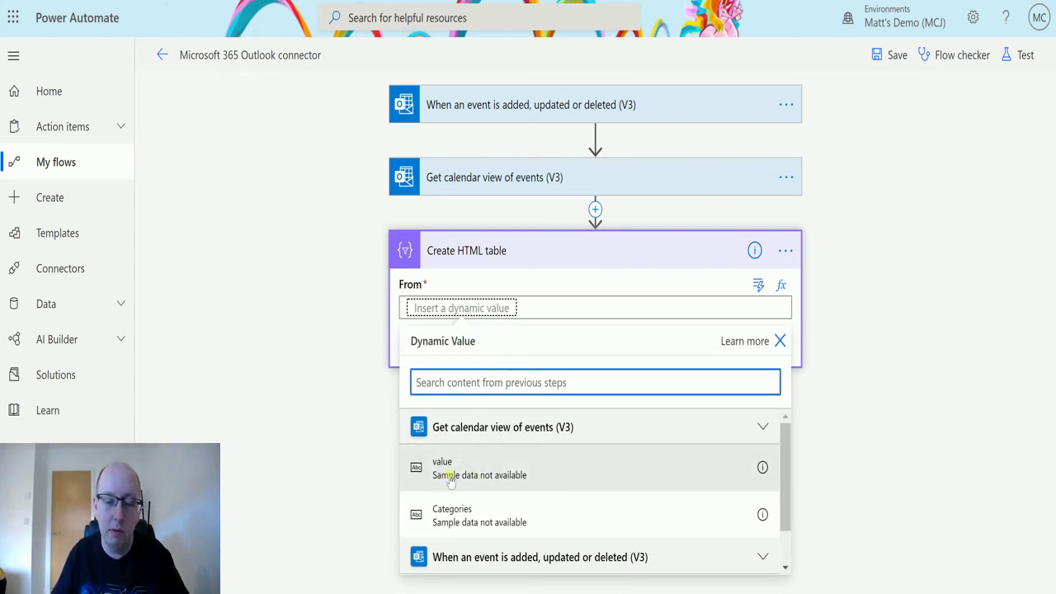
{"action": "left_click", "coordinate": [450, 479]}
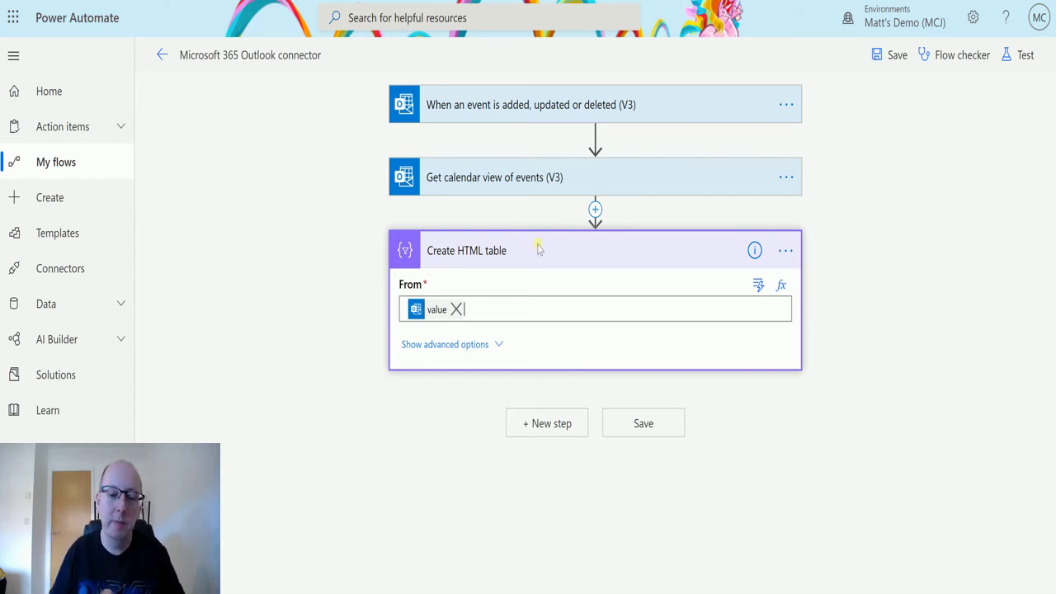
{"action": "left_click", "coordinate": [485, 347]}
{"action": "left_click", "coordinate": [486, 360]}
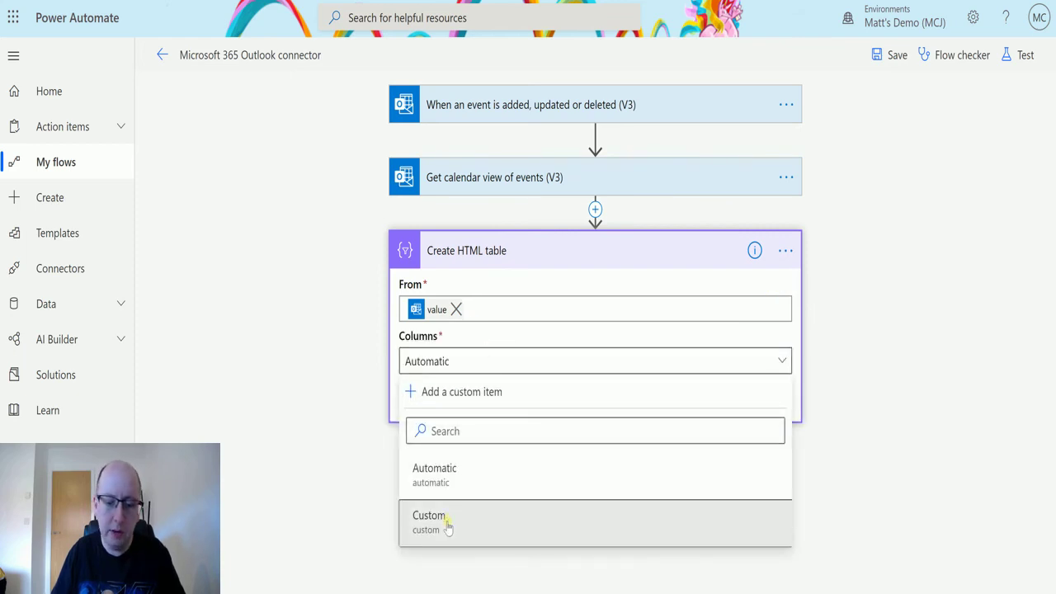
{"action": "left_click", "coordinate": [445, 521]}
Add a custom table column with the header Subject, mapped to the calendar view's Subject value.
{"action": "left_click", "coordinate": [462, 443]}
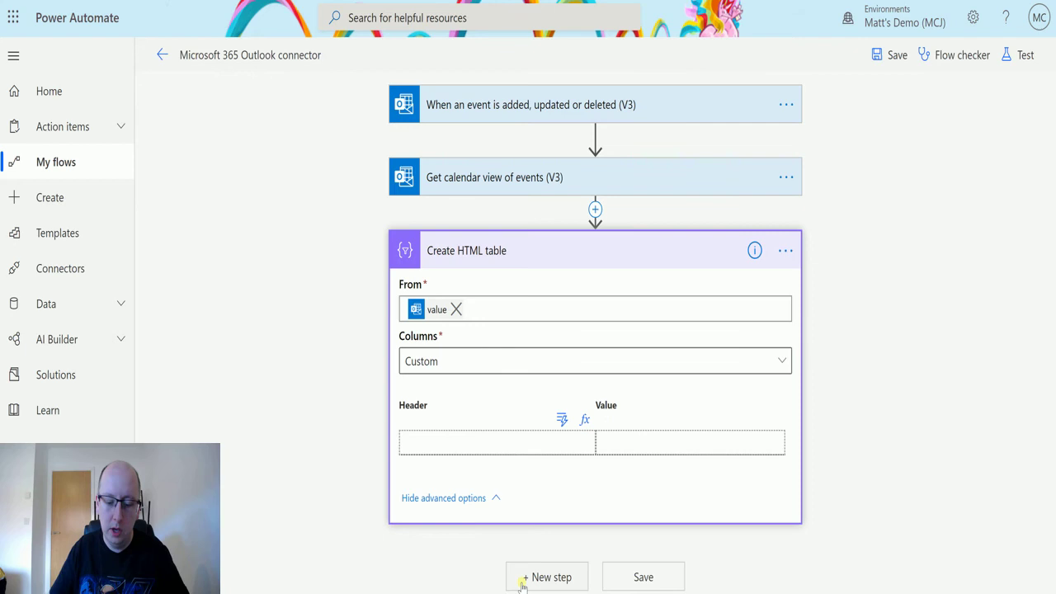
{"action": "type", "text": "Subject"}
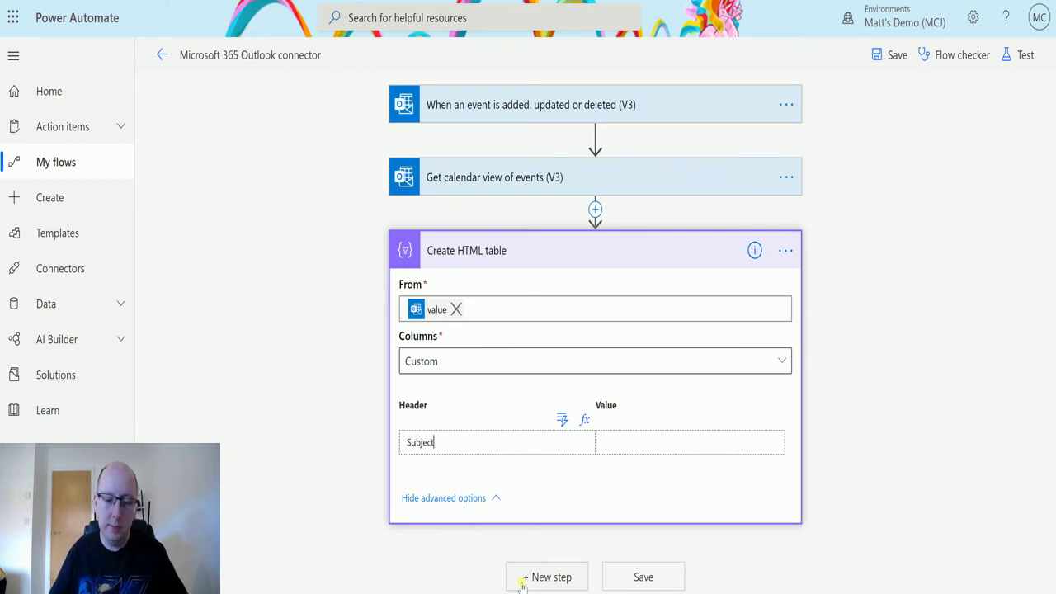
{"action": "left_click", "coordinate": [671, 443]}
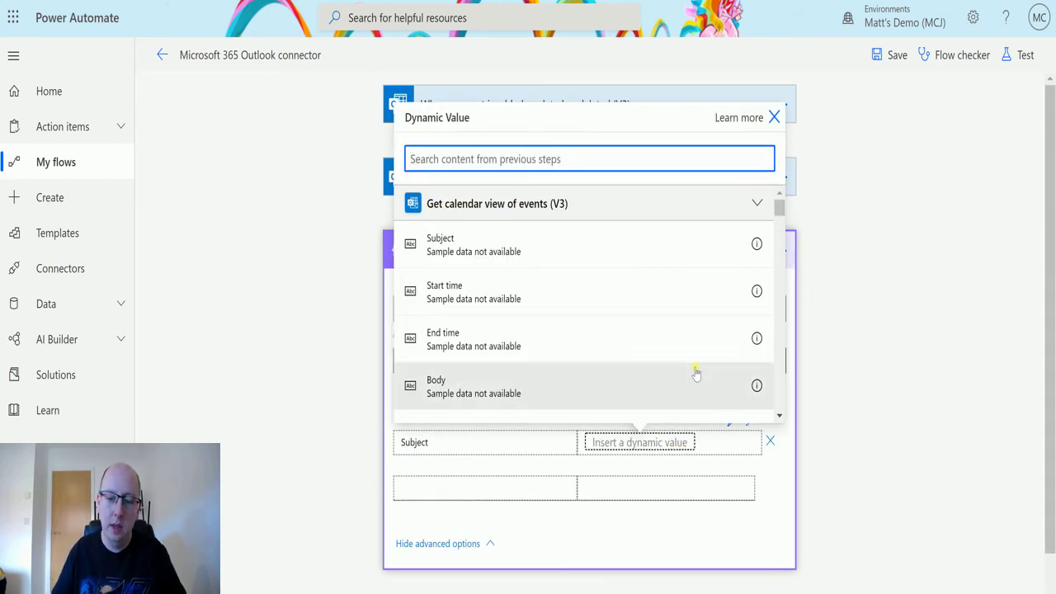
{"action": "left_click", "coordinate": [590, 240]}
Add the table columns Start and End, mapped to the calendar view's Start time and End time values.
{"action": "left_click", "coordinate": [439, 489]}
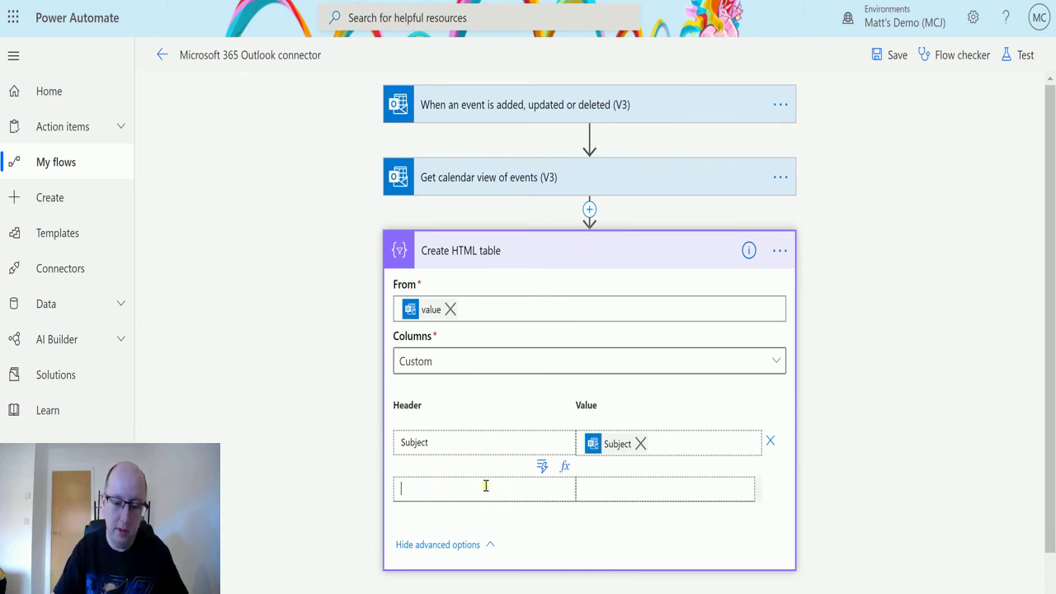
{"action": "type", "text": "Start"}
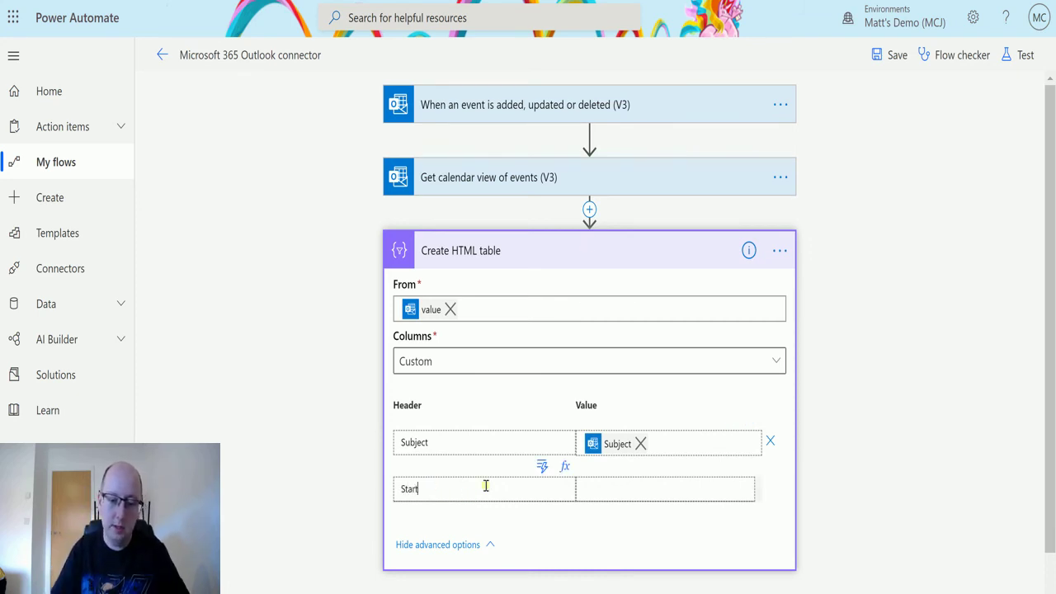
{"action": "left_click", "coordinate": [647, 486]}
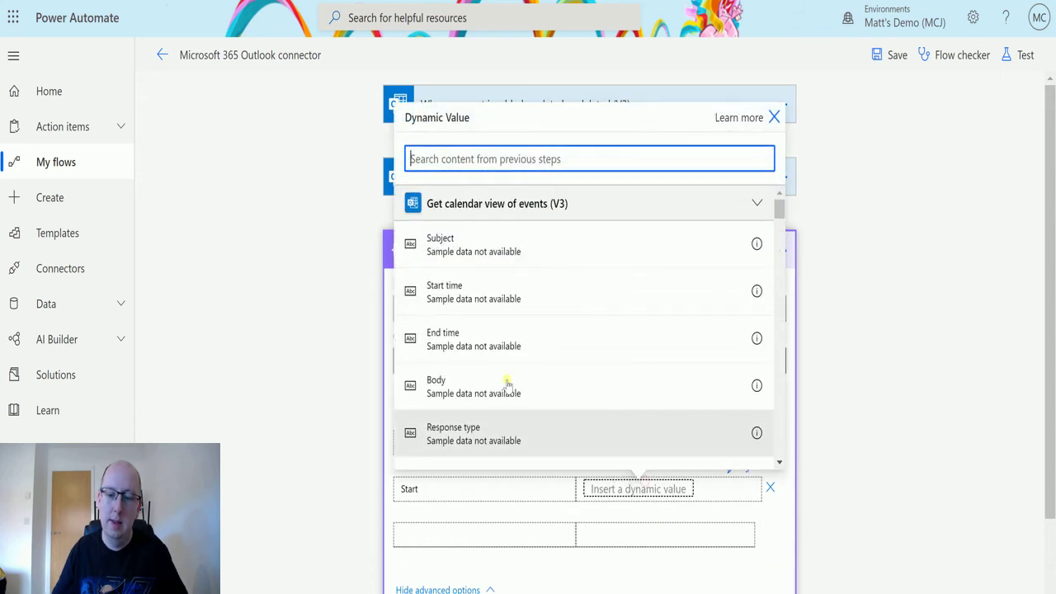
{"action": "left_click", "coordinate": [523, 305]}
{"action": "left_click", "coordinate": [454, 536]}
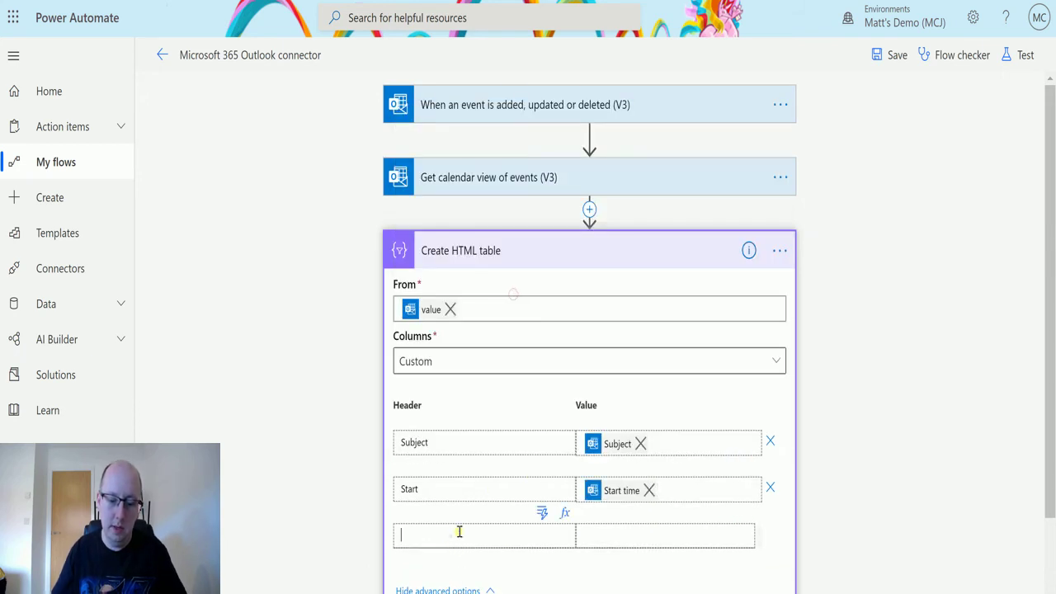
{"action": "type", "text": "End"}
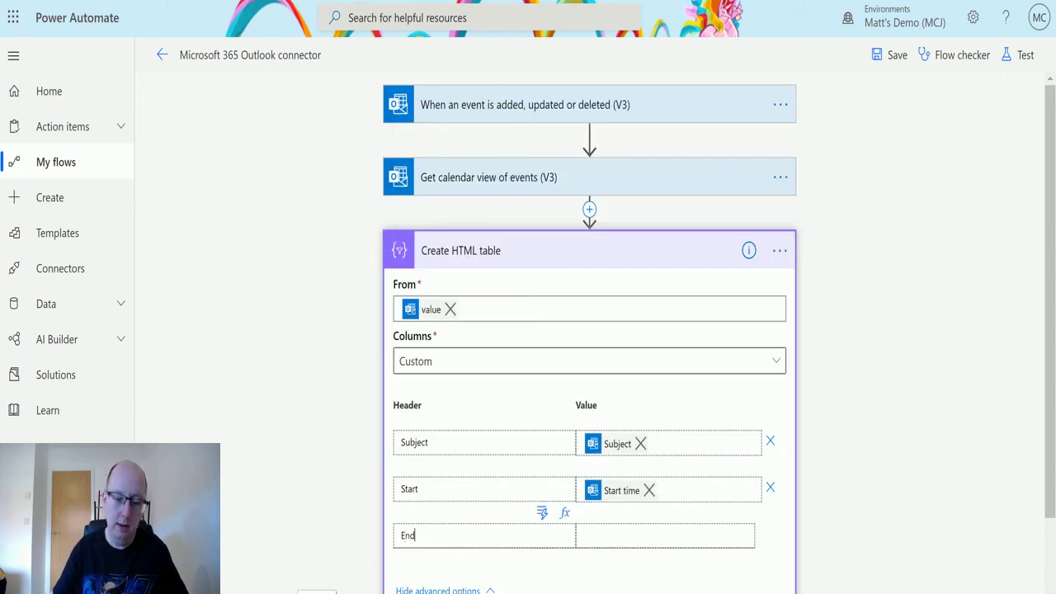
{"action": "left_click", "coordinate": [654, 528]}
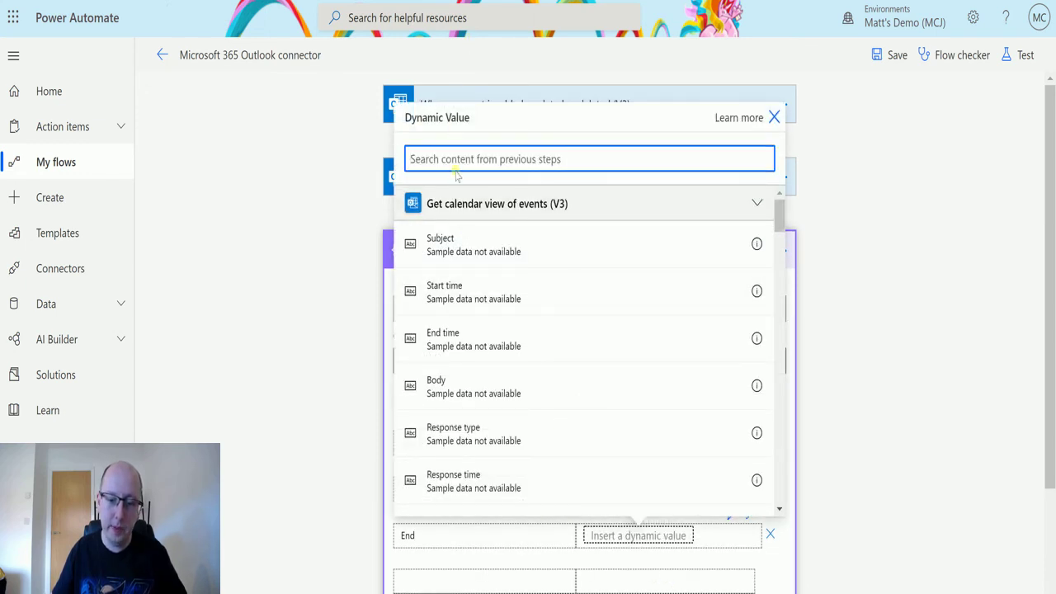
{"action": "left_click", "coordinate": [479, 333]}
Save and test the flow with data from its most recent previous run, and view the Create HTML table action's output.
{"action": "left_click", "coordinate": [1022, 56]}
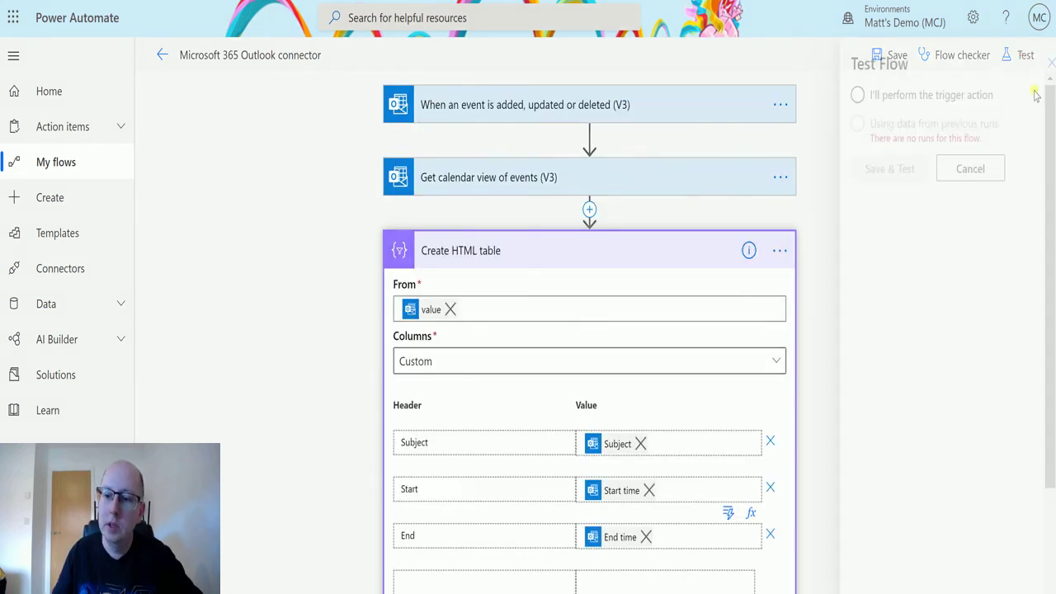
{"action": "left_click", "coordinate": [858, 125]}
{"action": "left_click", "coordinate": [868, 162]}
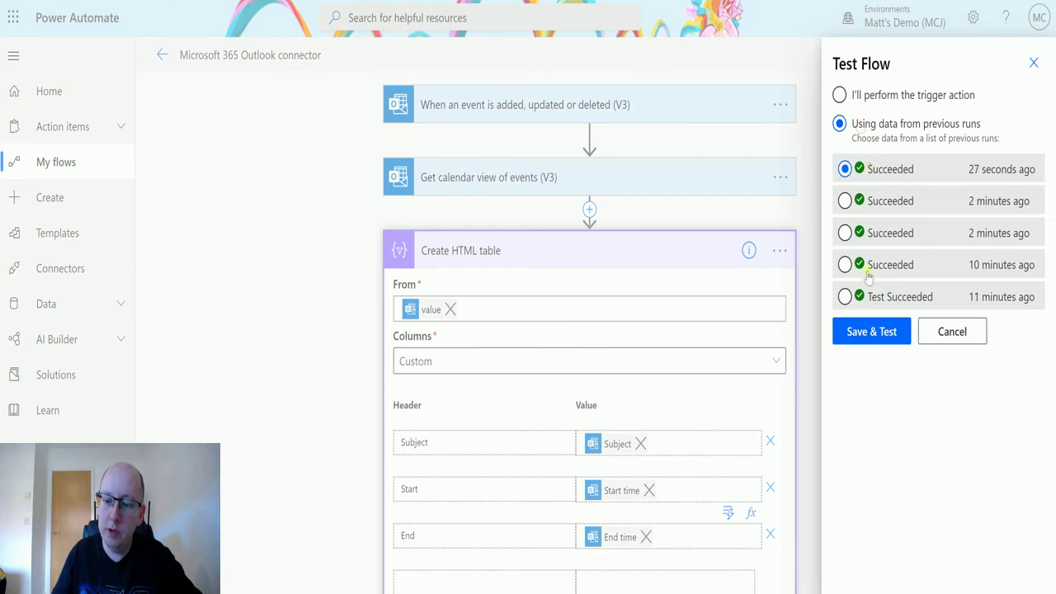
{"action": "left_click", "coordinate": [866, 320]}
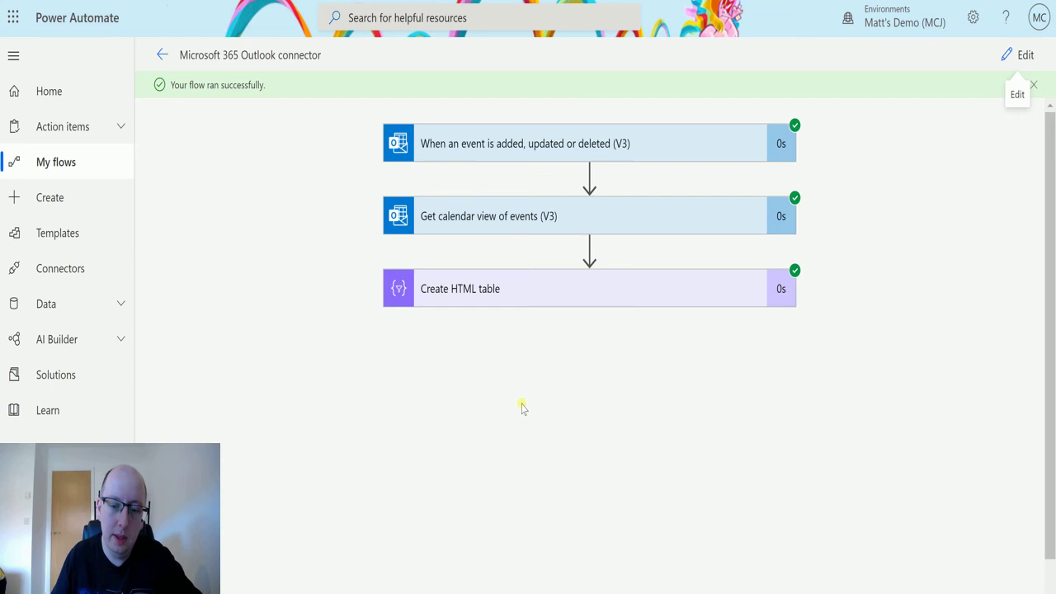
{"action": "left_click", "coordinate": [637, 292]}
{"action": "scroll", "coordinate": [867, 318], "scroll_direction": "down", "scroll_amount": 3}
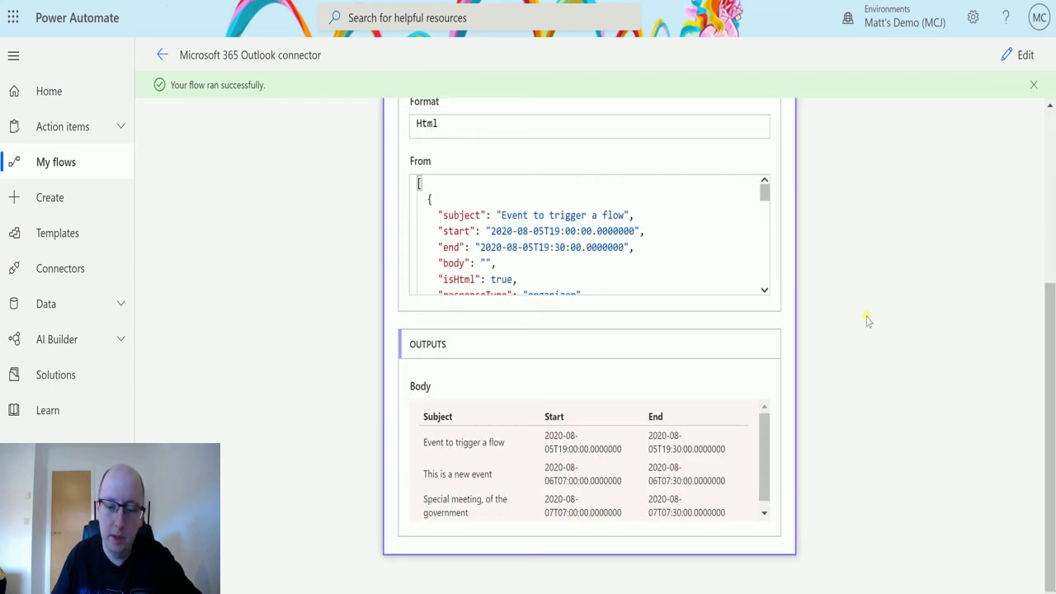